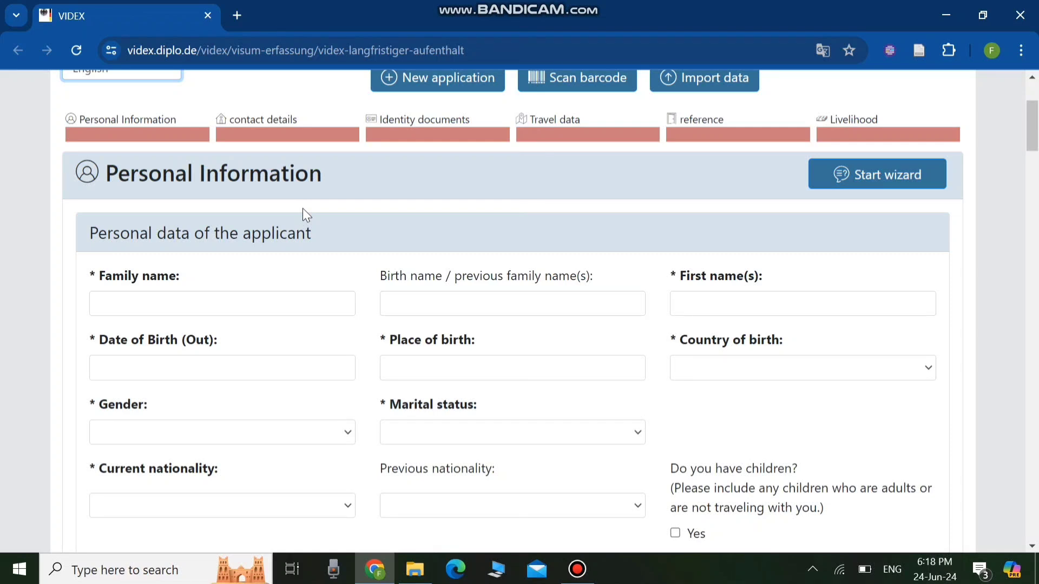
# - Step through the family name, first name, date of birth and place of birth fields of the applicant's personal data
pyautogui.click(134, 312)
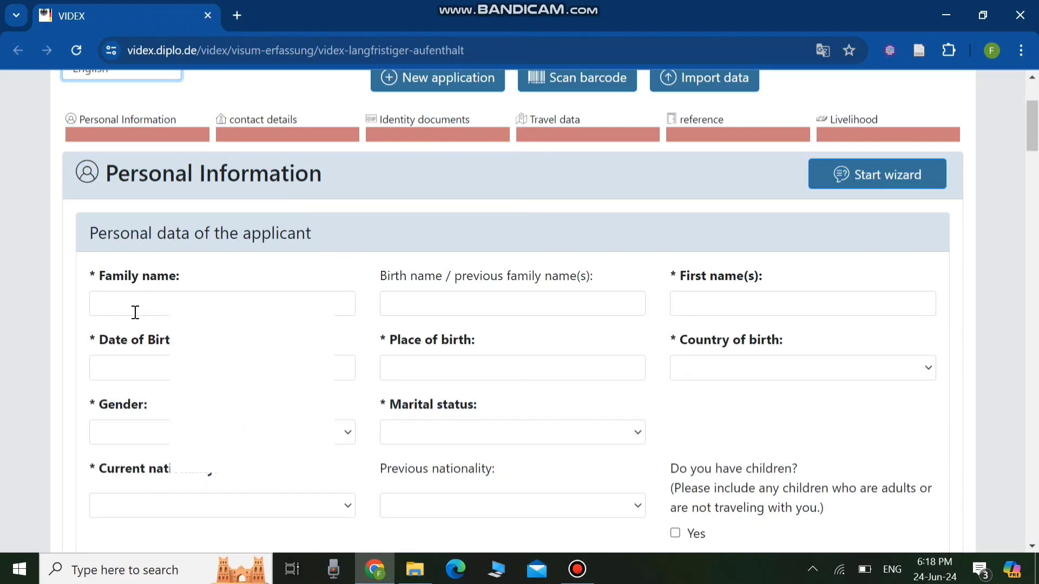
pyautogui.click(718, 307)
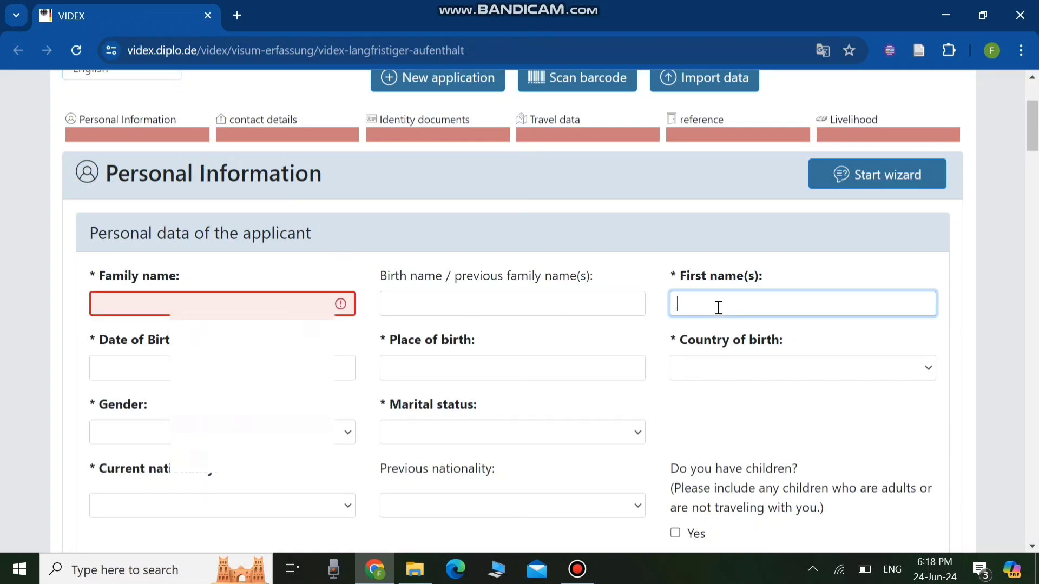
pyautogui.click(103, 373)
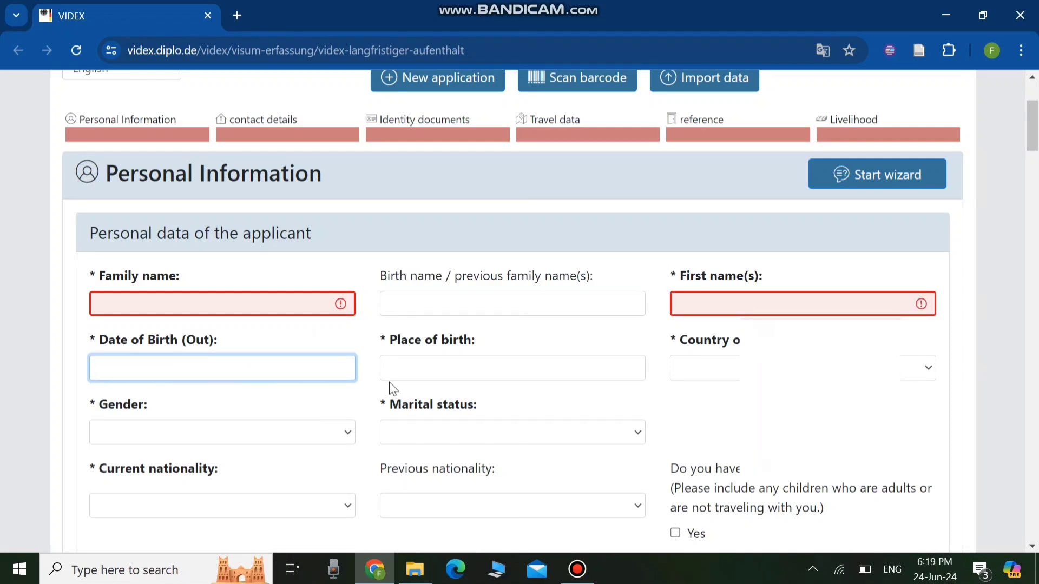
pyautogui.click(415, 366)
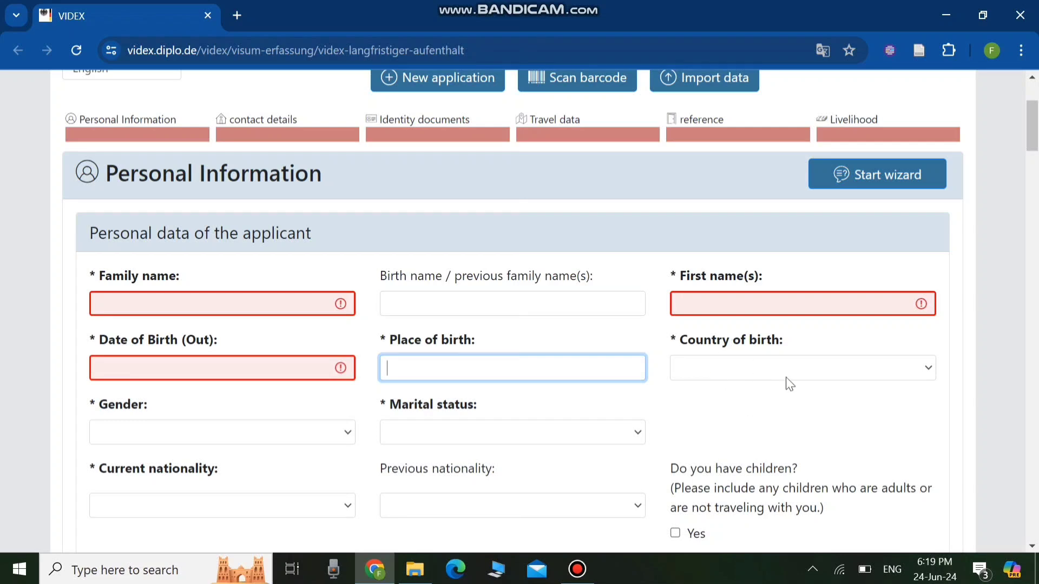
# - Set the applicant's gender to Female
pyautogui.scroll(-1, 180, 423)
pyautogui.scroll(-1, 180, 422)
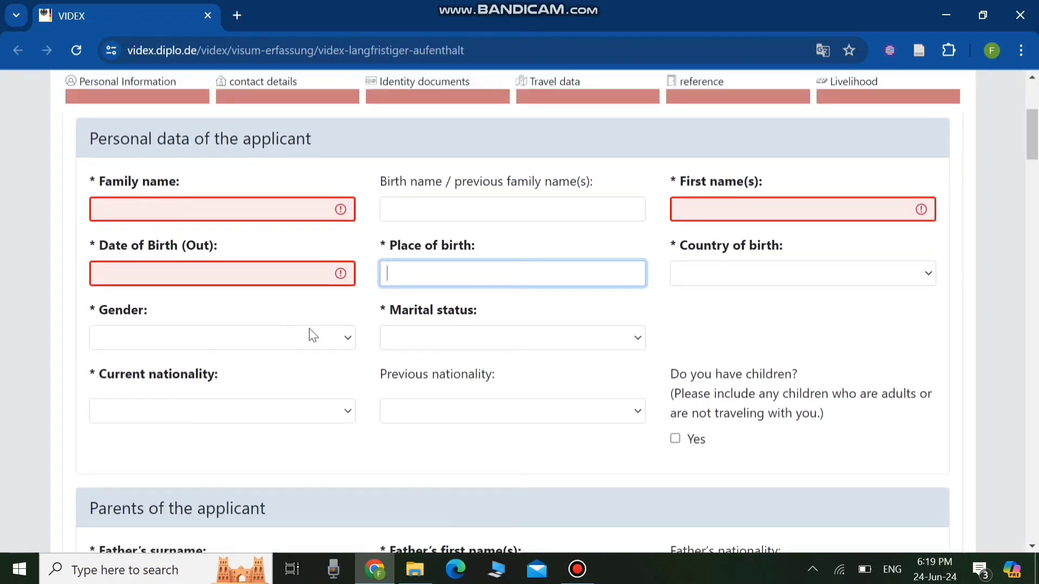
pyautogui.click(346, 336)
pyautogui.click(287, 389)
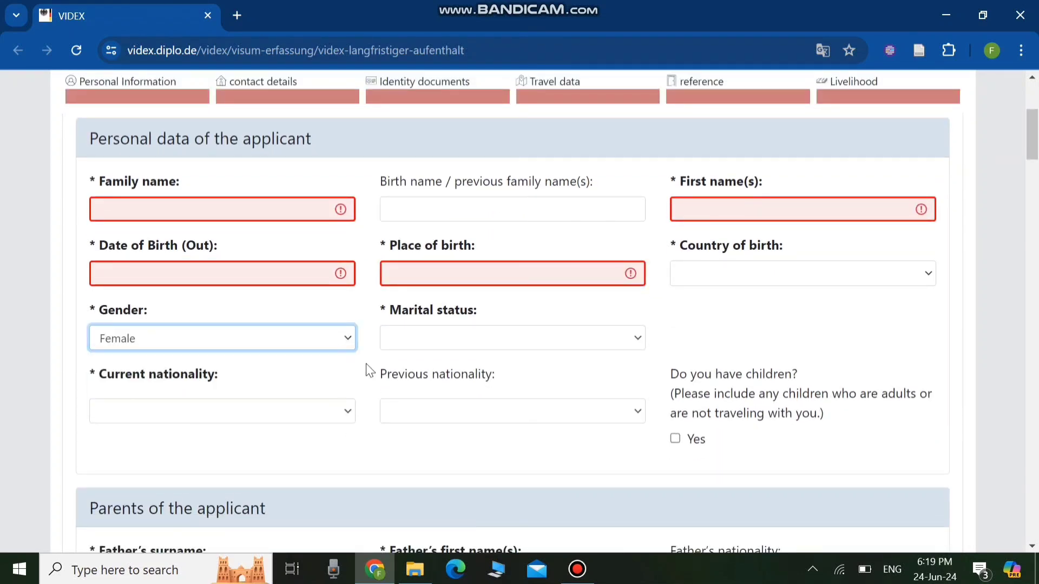
# - Open the marital status and current nationality lists to review their options without choosing one
pyautogui.click(631, 338)
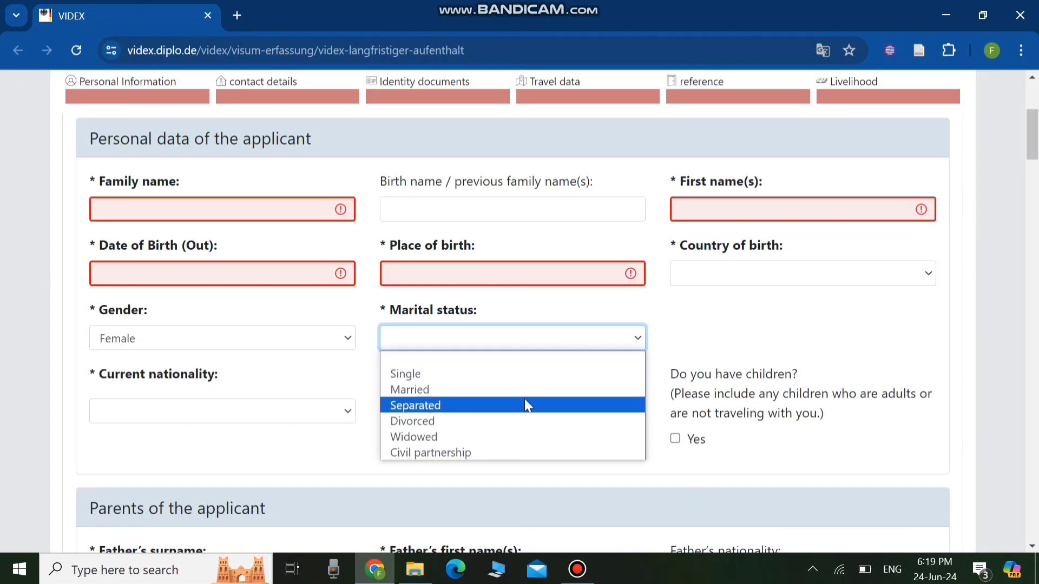
pyautogui.click(506, 343)
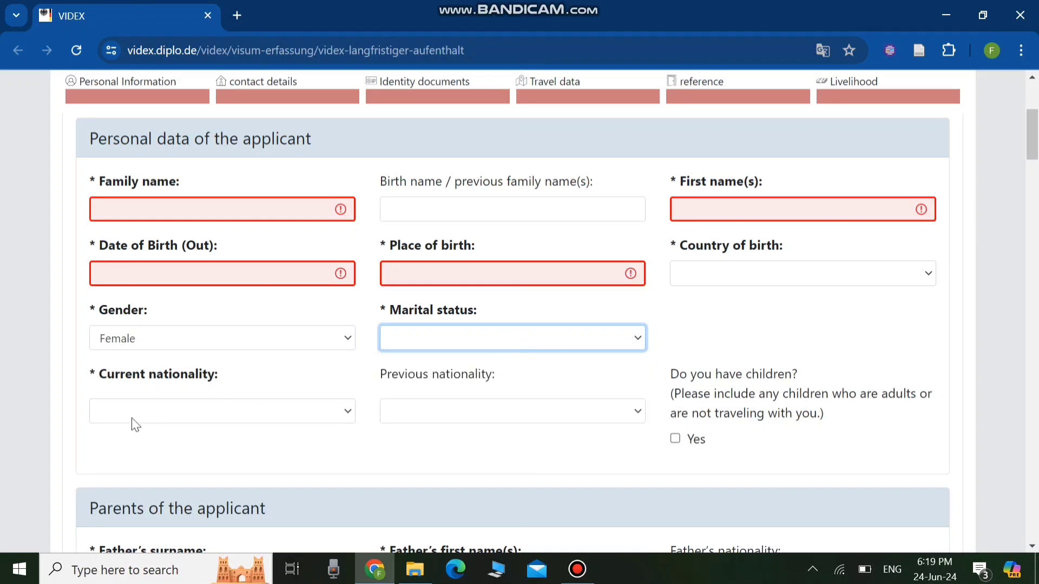
pyautogui.click(342, 416)
pyautogui.click(186, 418)
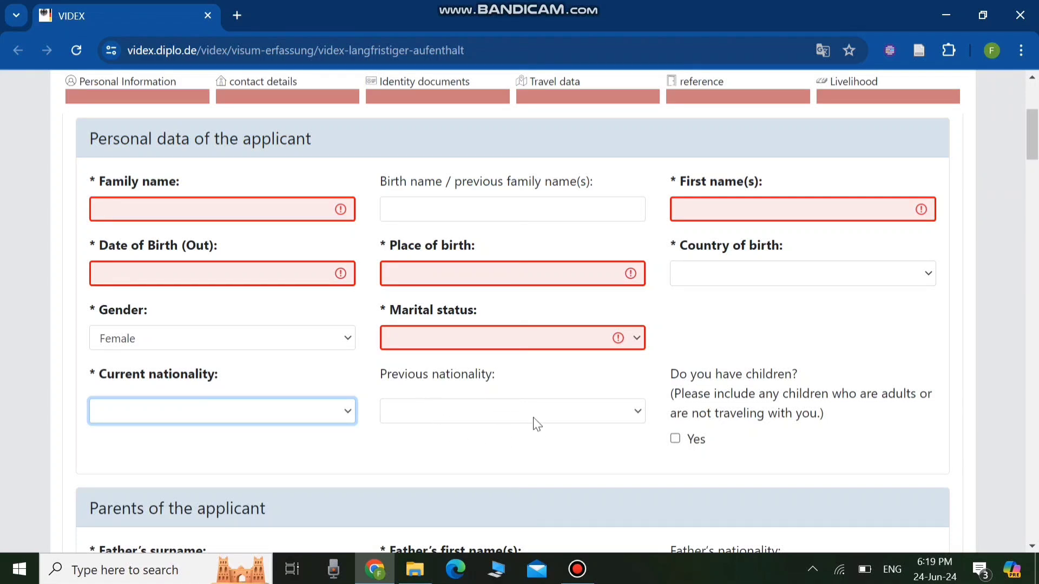
# - Set the learned profession to Other professions
pyautogui.scroll(-1, 520, 414)
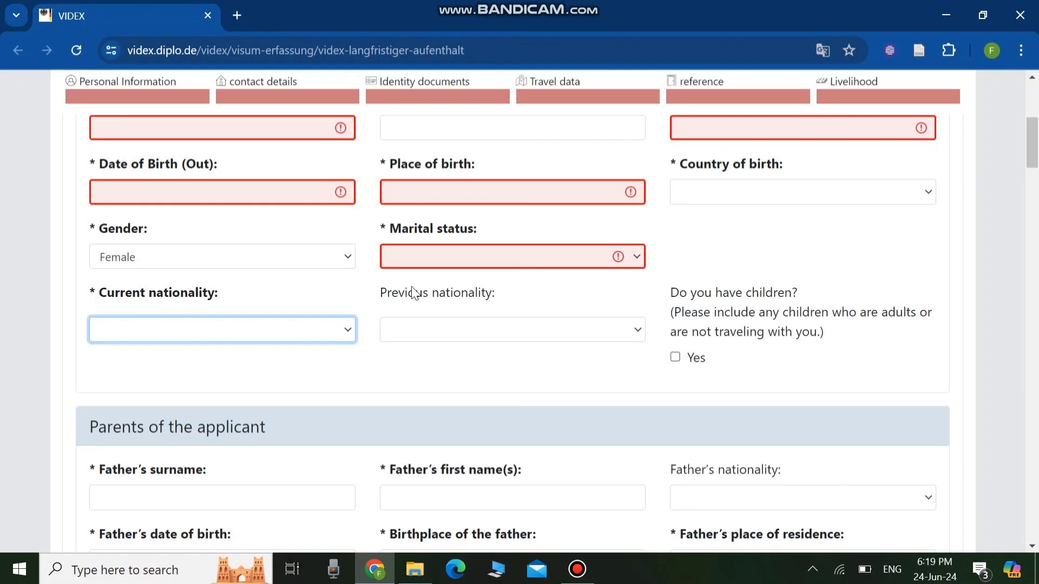
pyautogui.scroll(-2, 469, 352)
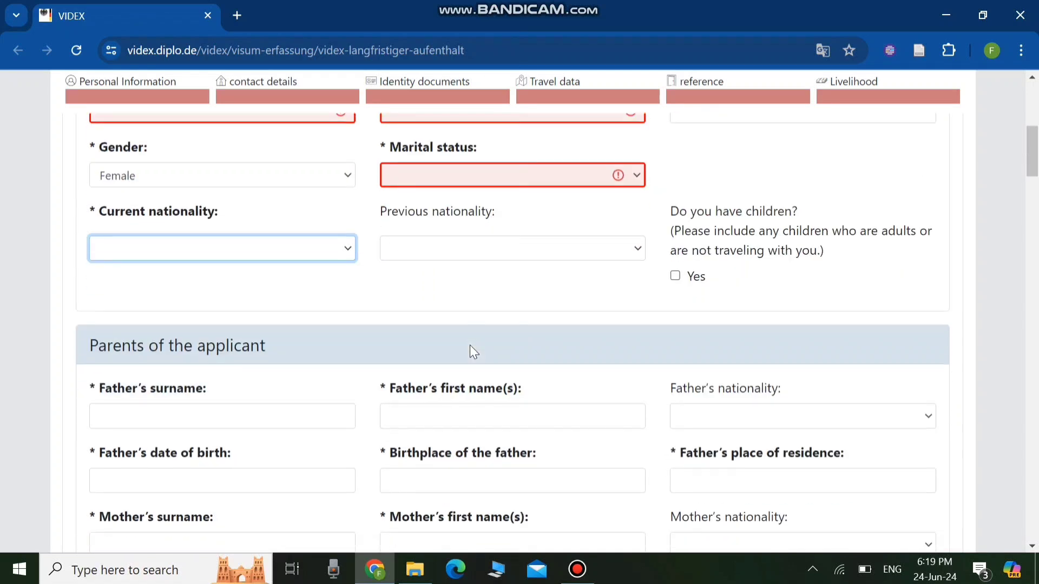
pyautogui.scroll(5, 471, 351)
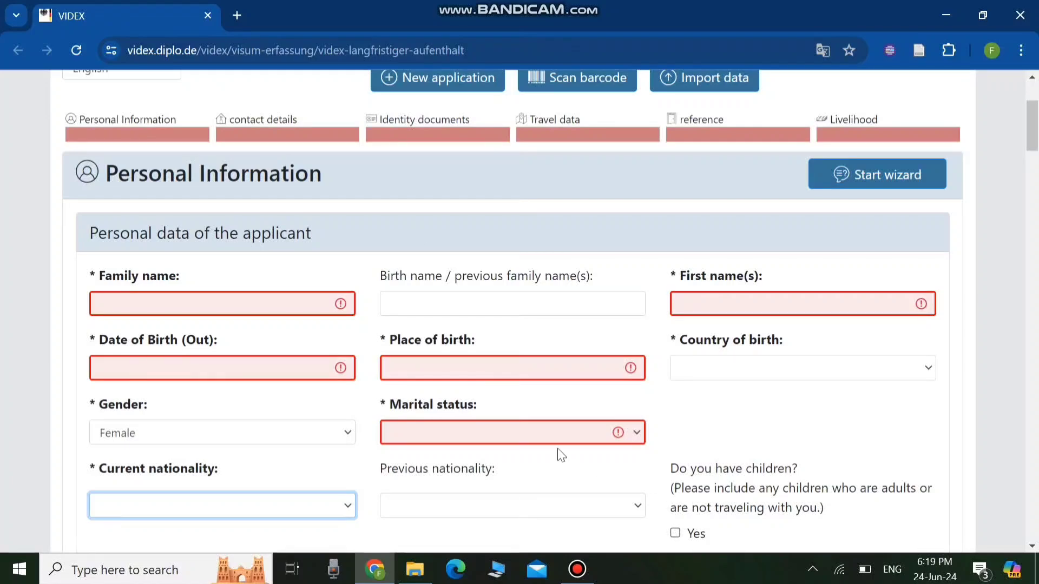
pyautogui.scroll(-6, 529, 411)
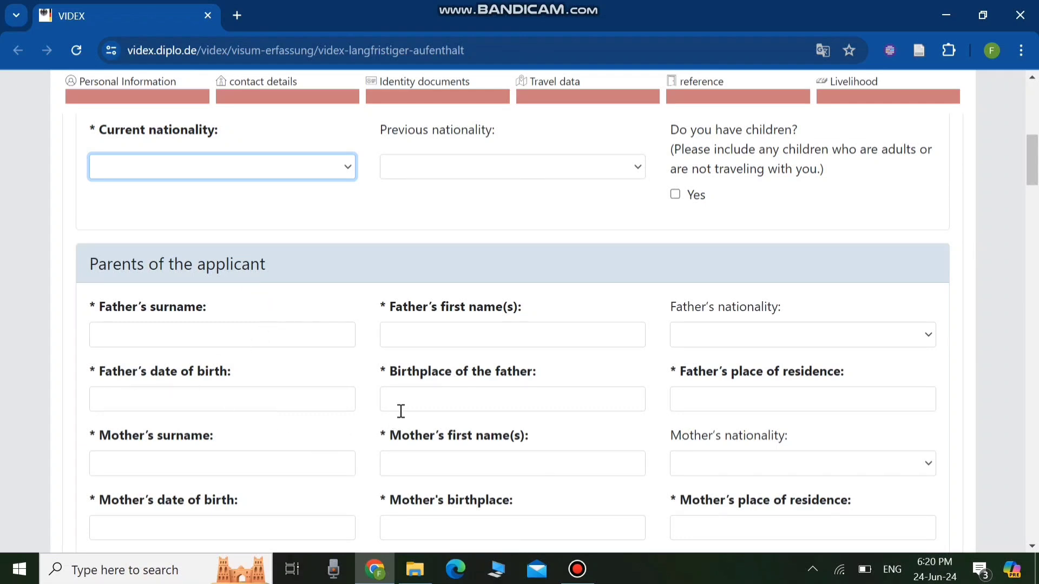
pyautogui.scroll(-7, 401, 412)
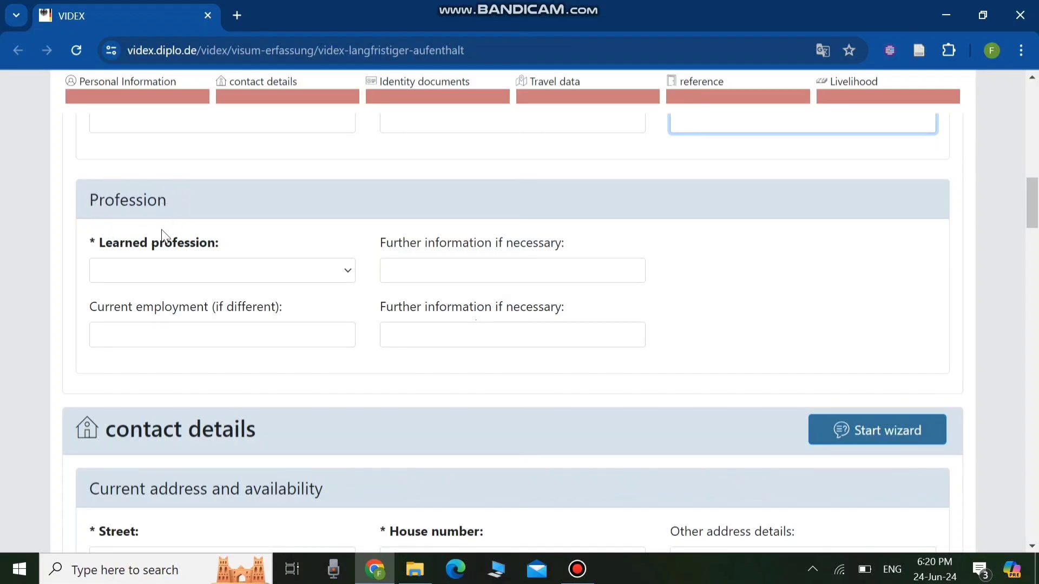
pyautogui.click(346, 274)
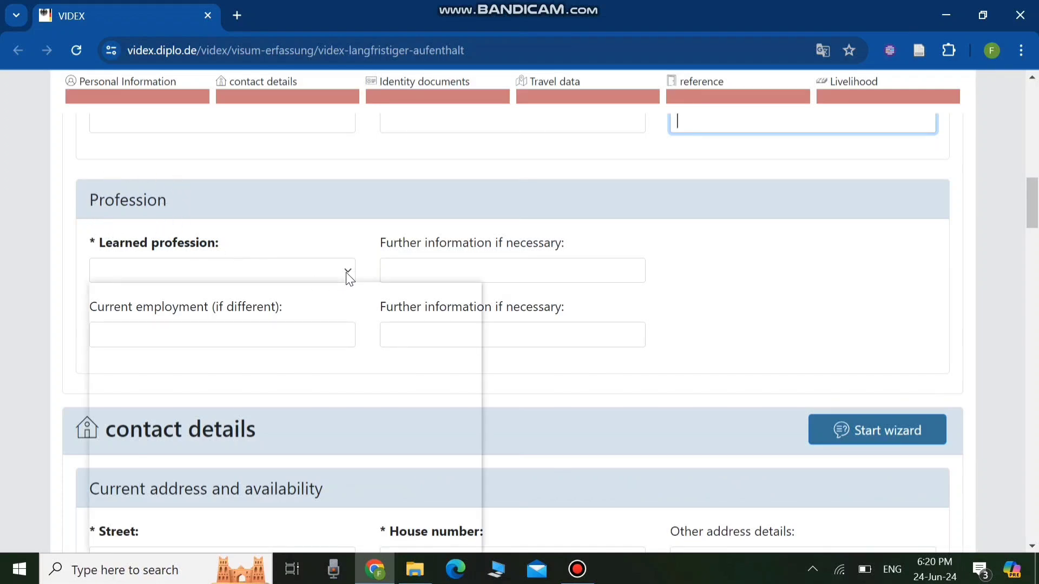
pyautogui.scroll(-3, 345, 408)
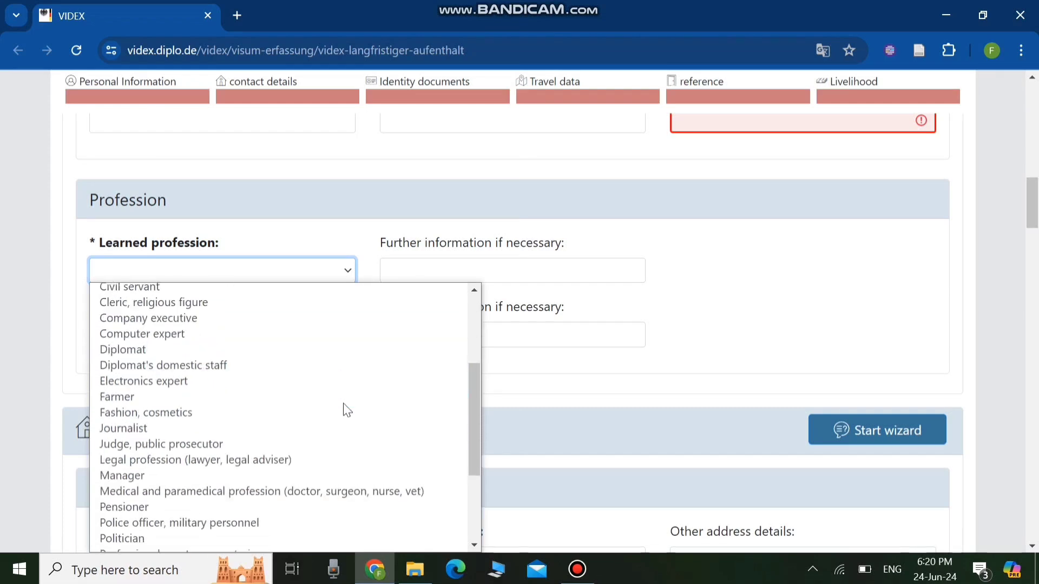
pyautogui.scroll(-3, 341, 395)
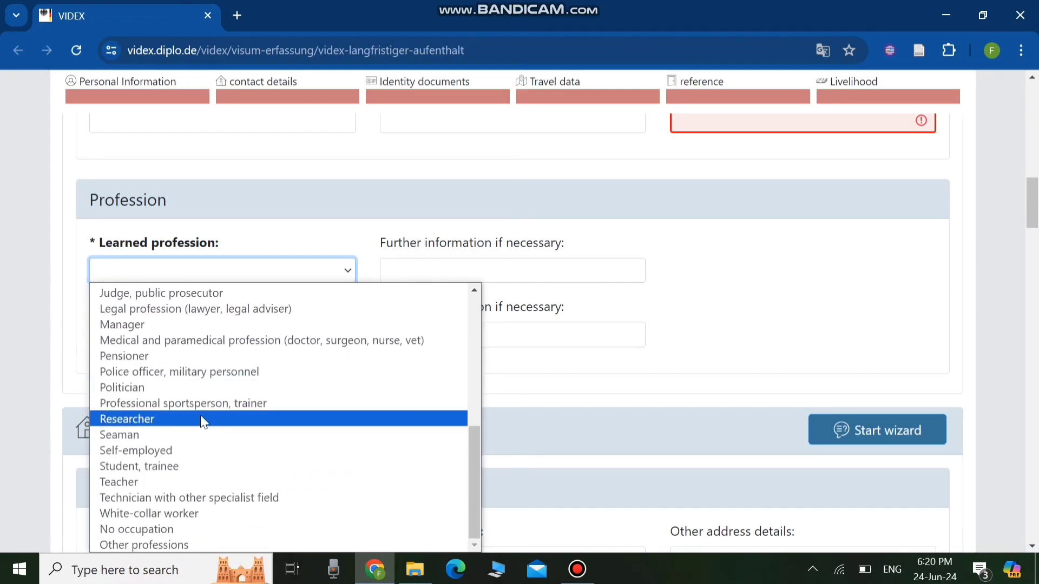
pyautogui.scroll(3, 200, 414)
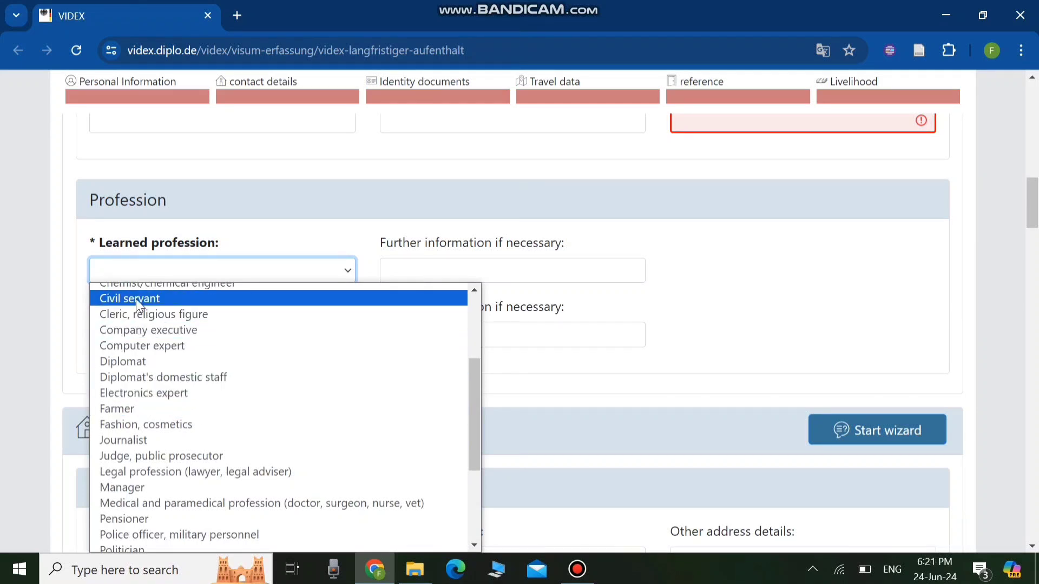
pyautogui.scroll(-3, 163, 422)
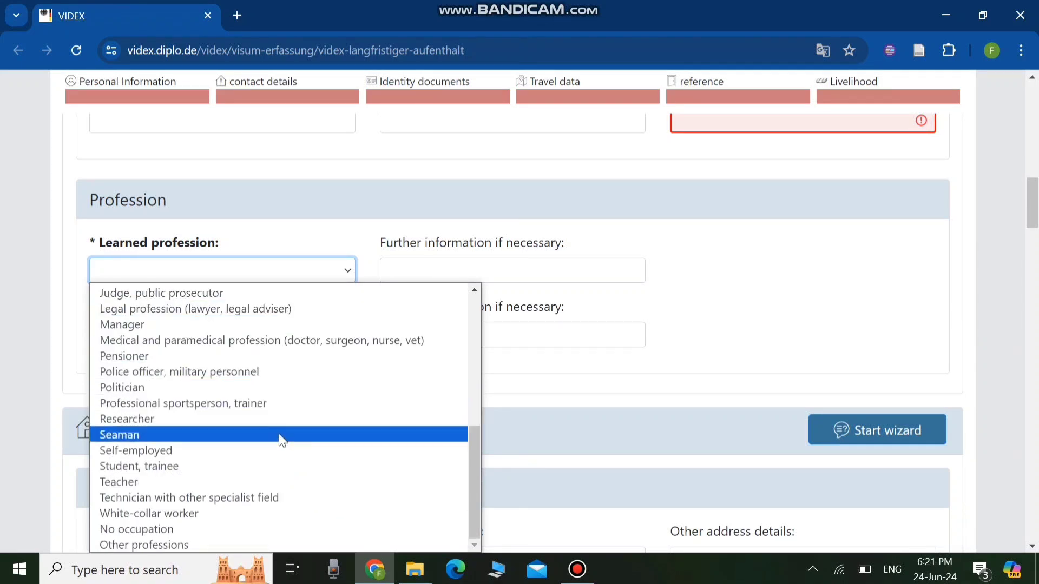
pyautogui.click(166, 544)
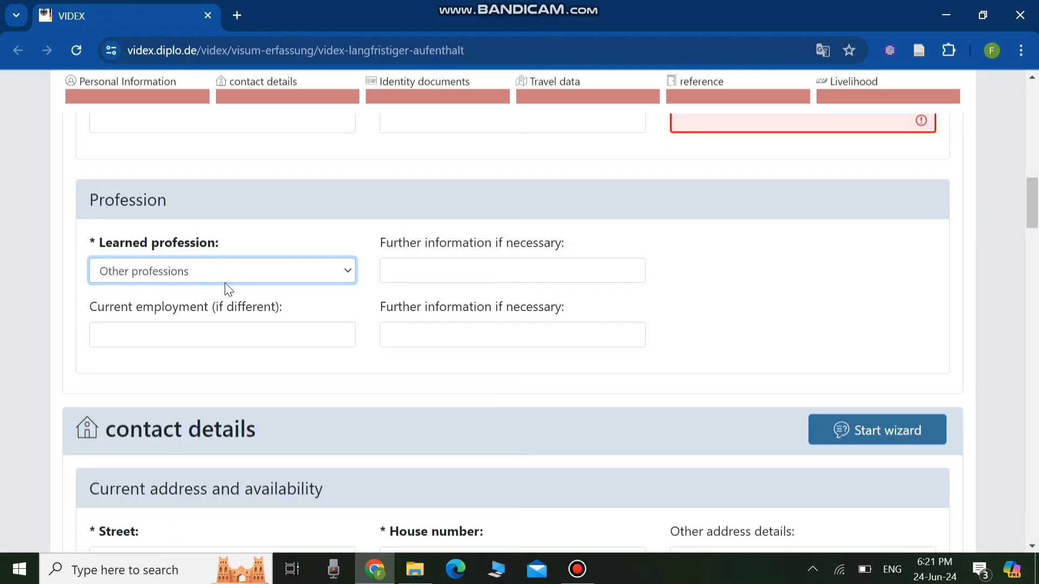
# - Enter INDUSTRIAL ENGINEERINER as further information for the learned profession
pyautogui.click(398, 275)
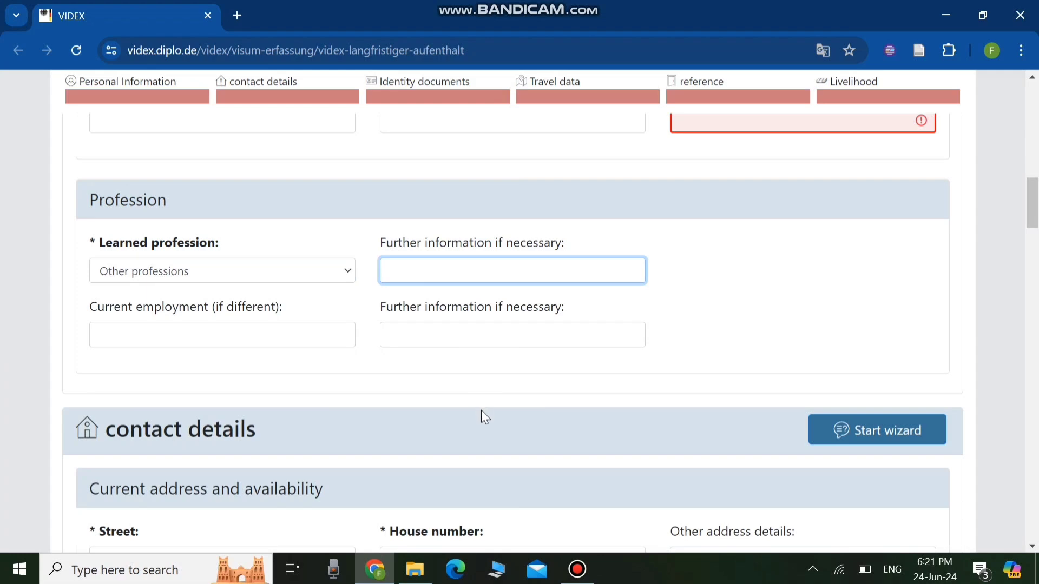
pyautogui.write('IN')
pyautogui.press('BackSpace')
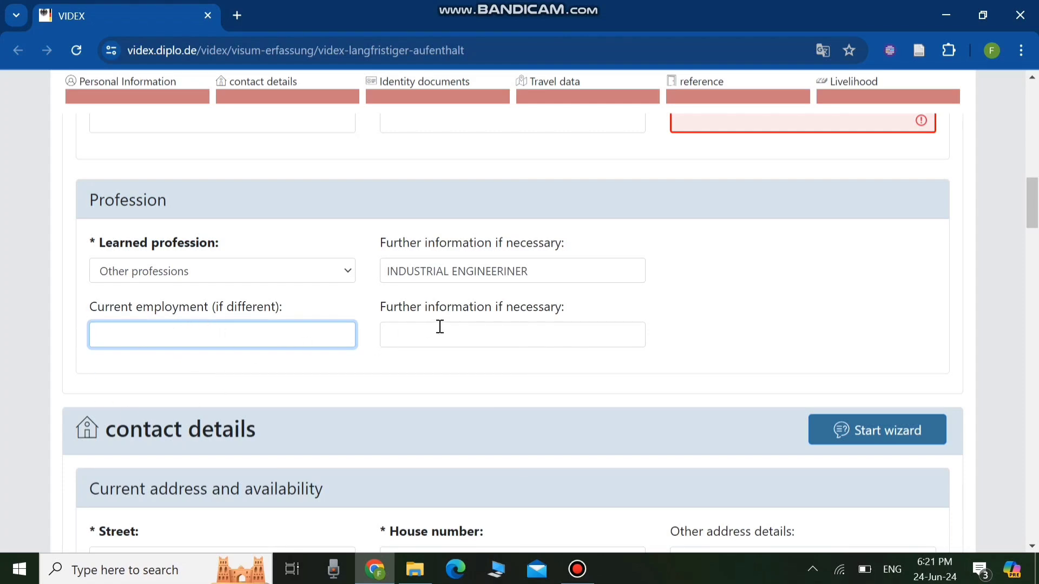
# - Step through the second further-information field and the street, house number, other address and postal code fields of the contact details
pyautogui.click(474, 335)
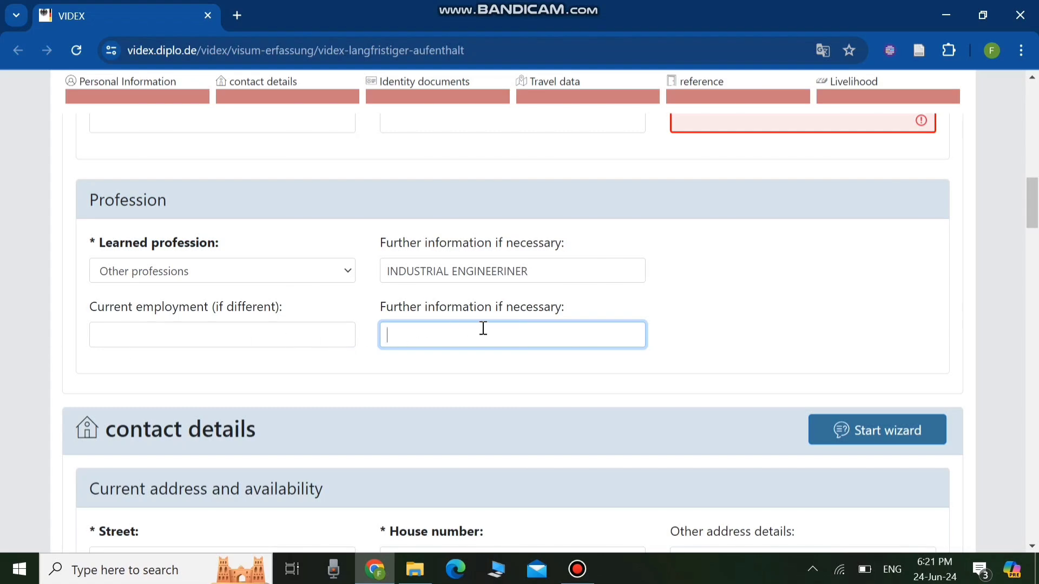
pyautogui.scroll(-4, 473, 366)
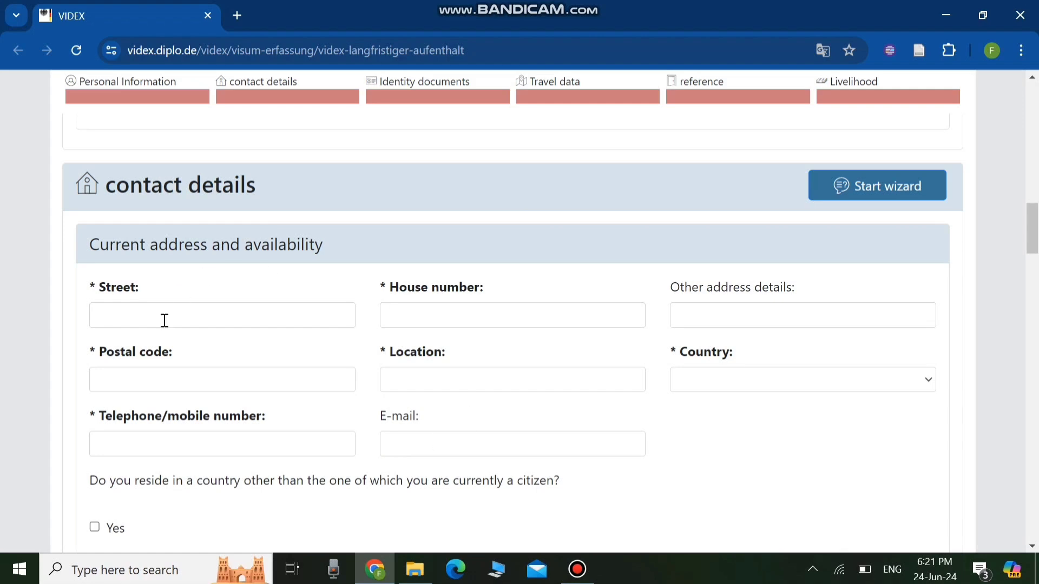
pyautogui.click(130, 323)
pyautogui.click(440, 323)
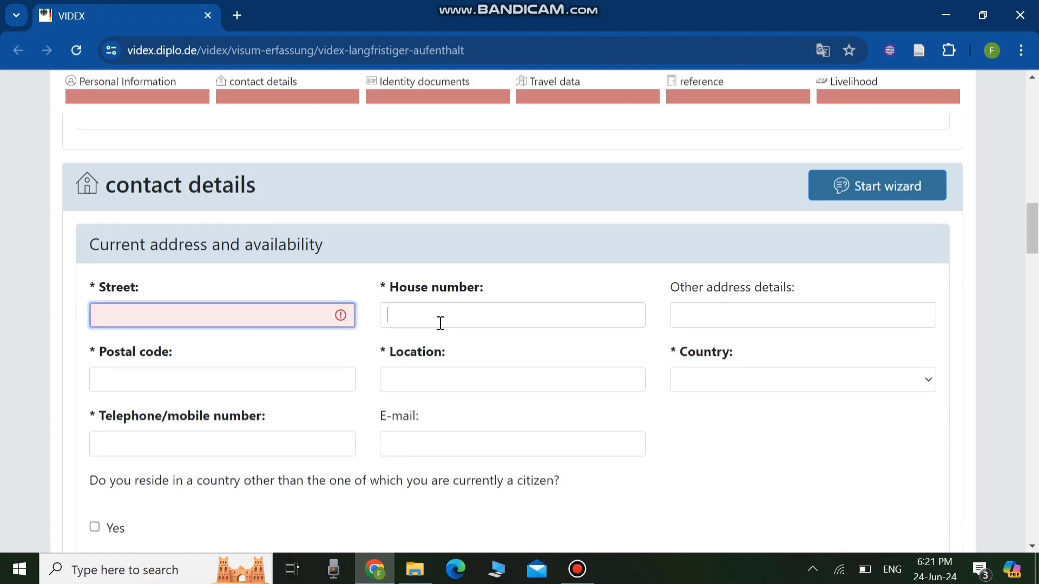
pyautogui.click(727, 318)
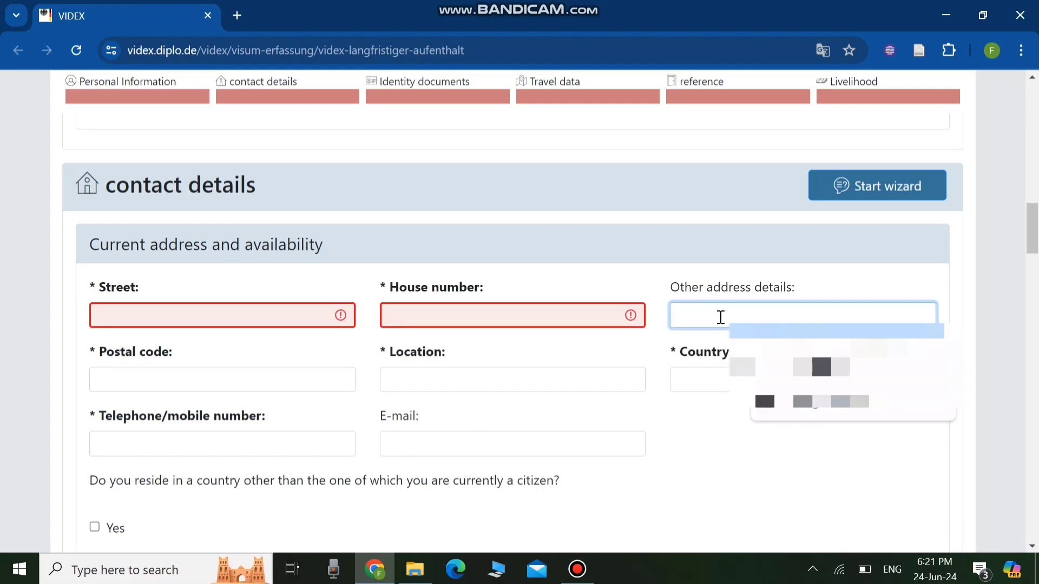
pyautogui.scroll(-1, 721, 317)
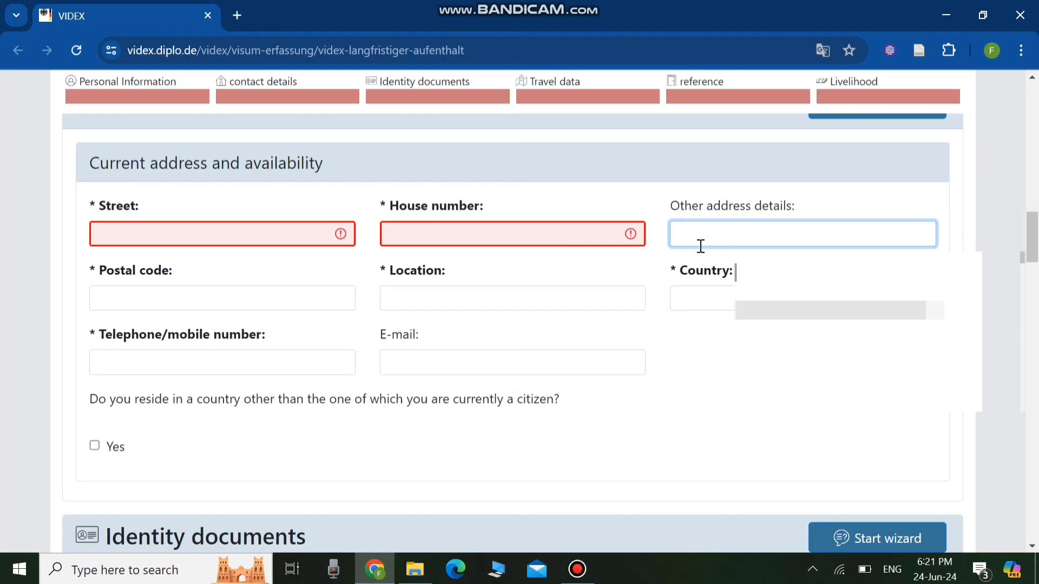
pyautogui.click(225, 296)
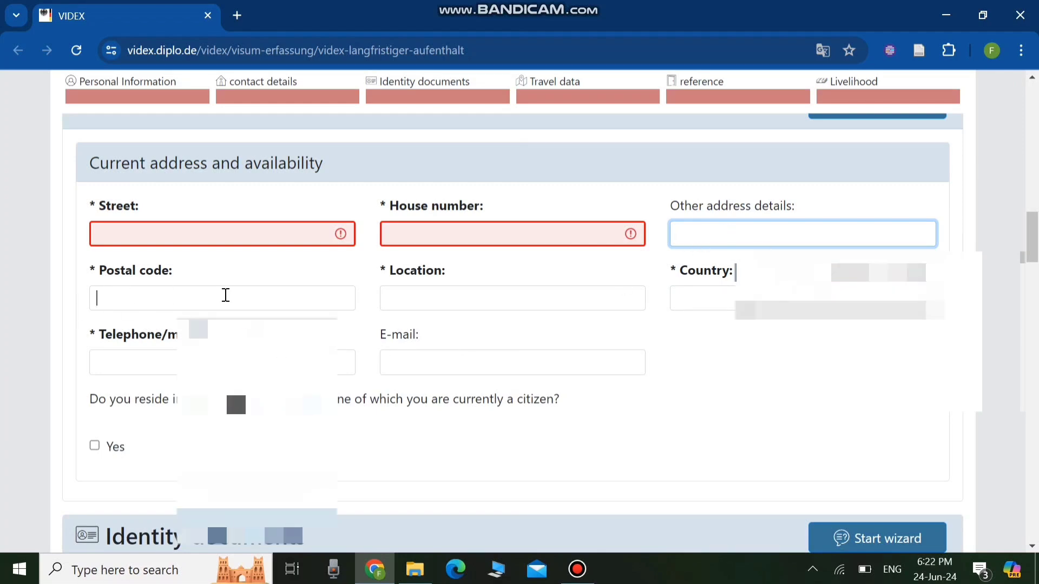
# - Fill in LAHORE as the location and Pakistan as the country, moving on to the e-mail field
pyautogui.click(427, 297)
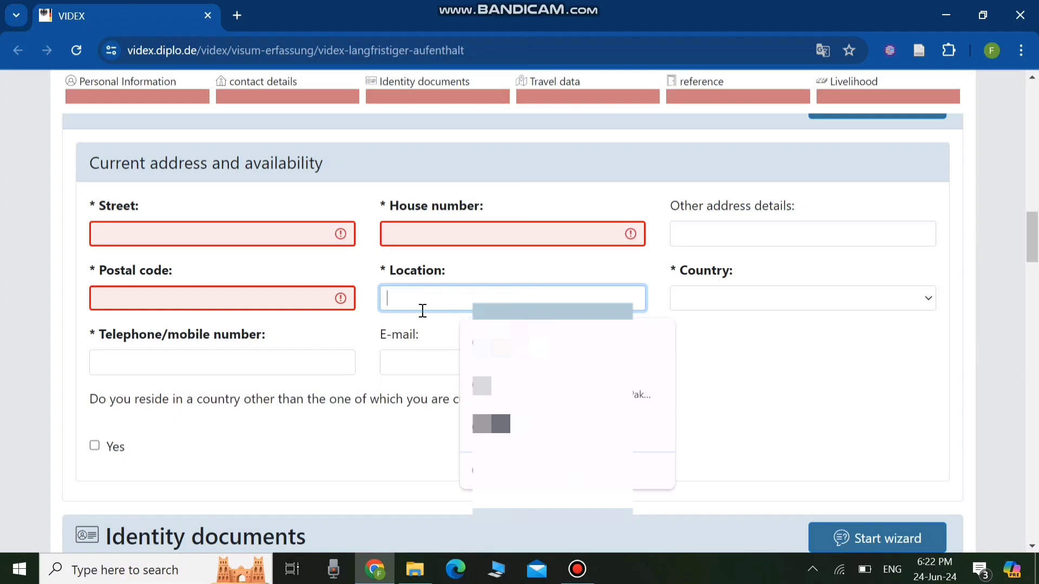
pyautogui.click(768, 308)
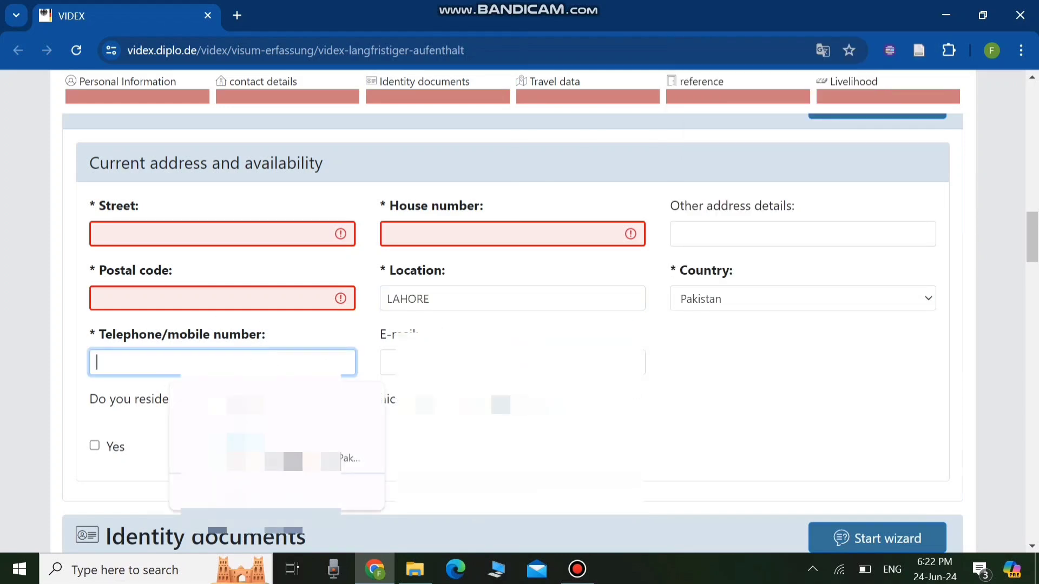
pyautogui.press('Tab')
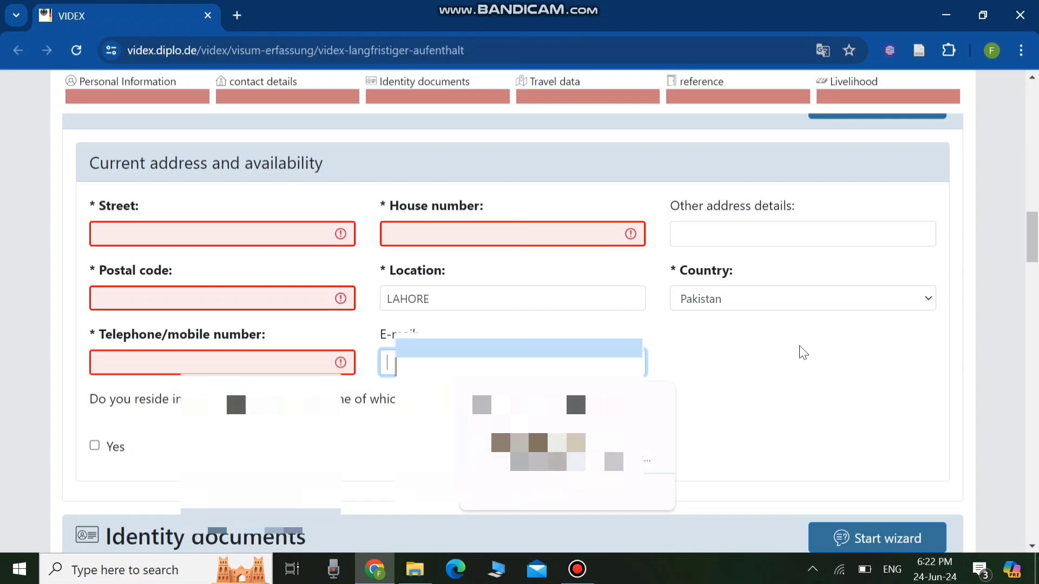
# - Set the travel document type to Ordinary passport and the issuing state to Pakistan
pyautogui.scroll(-1, 803, 352)
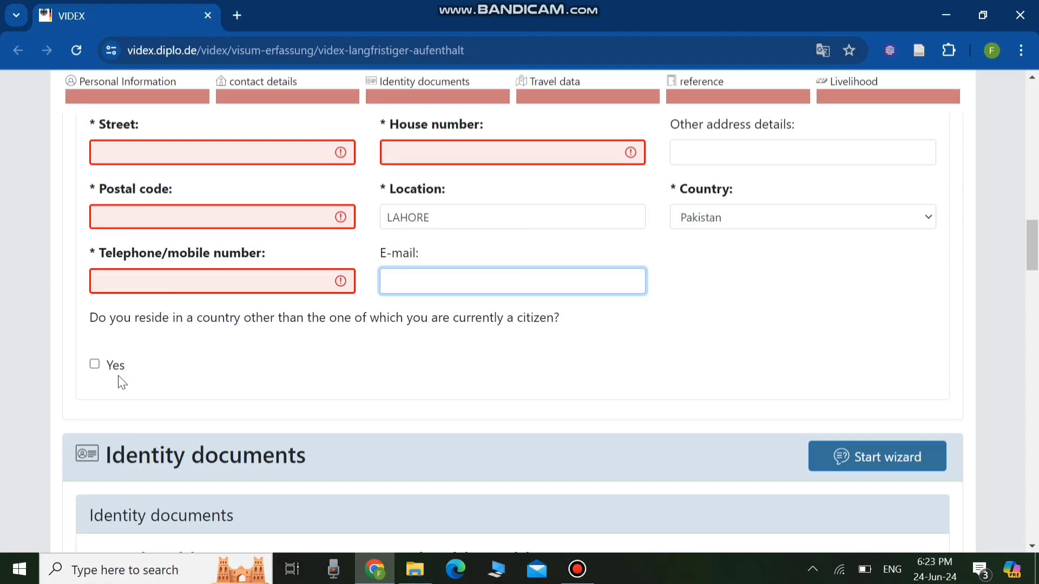
pyautogui.scroll(-3, 225, 371)
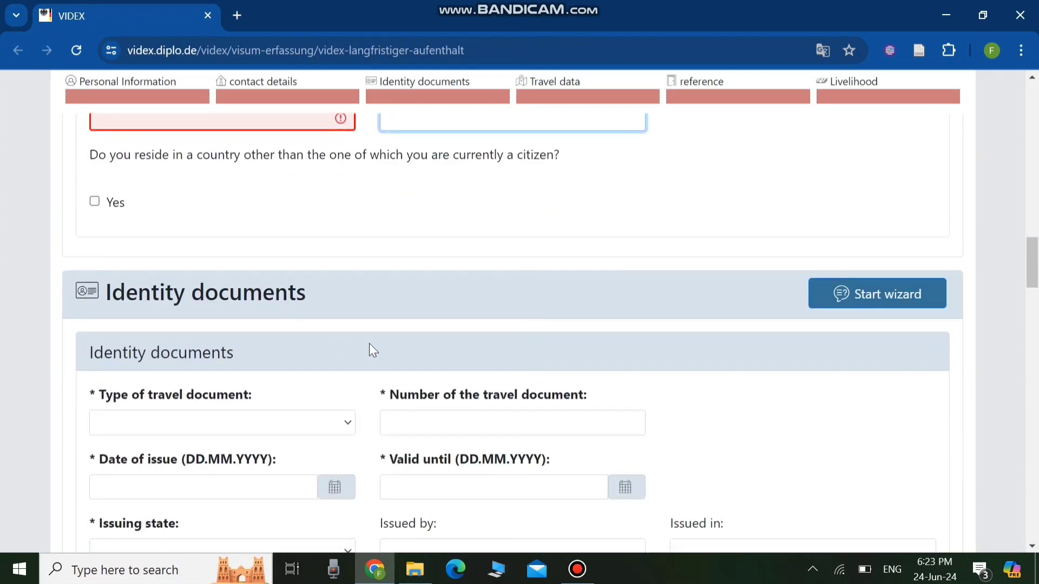
pyautogui.scroll(-3, 373, 341)
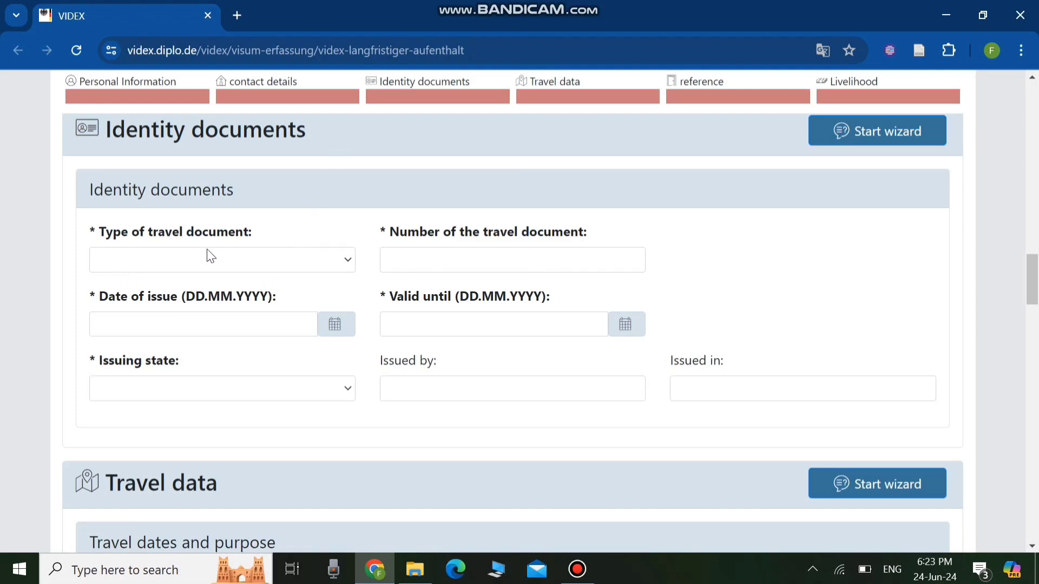
pyautogui.click(332, 260)
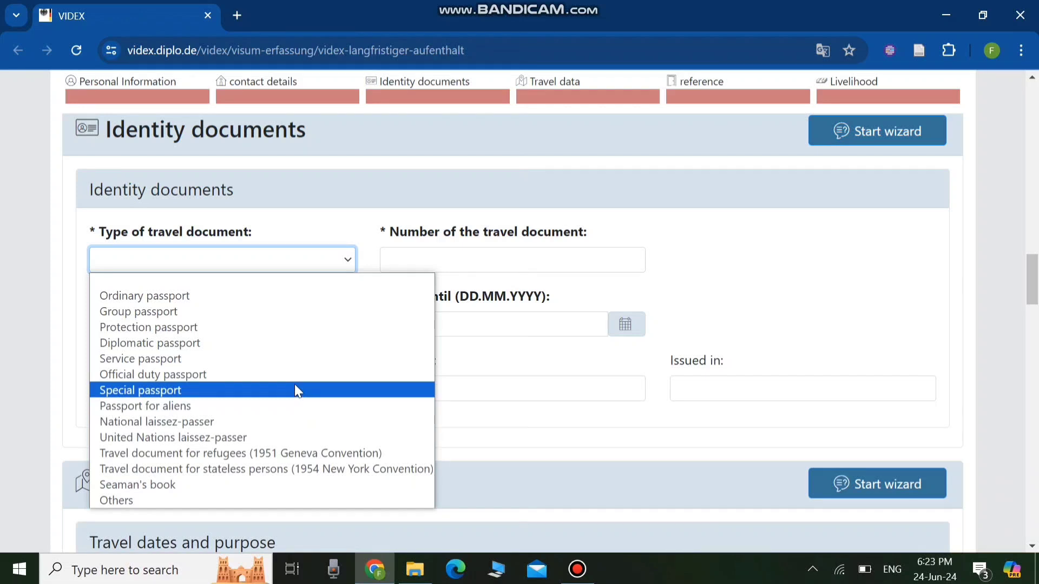
pyautogui.click(196, 298)
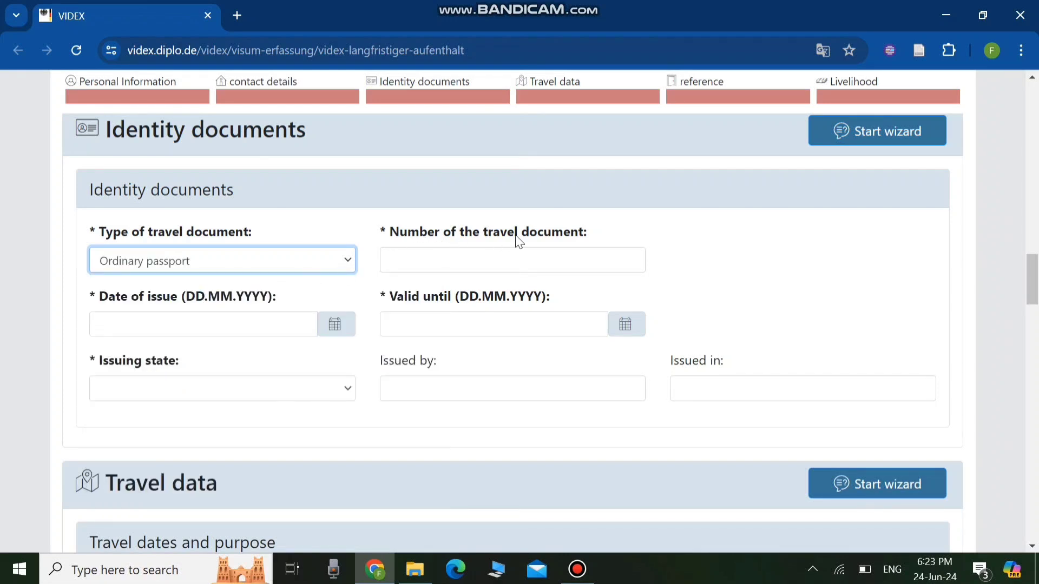
pyautogui.click(453, 264)
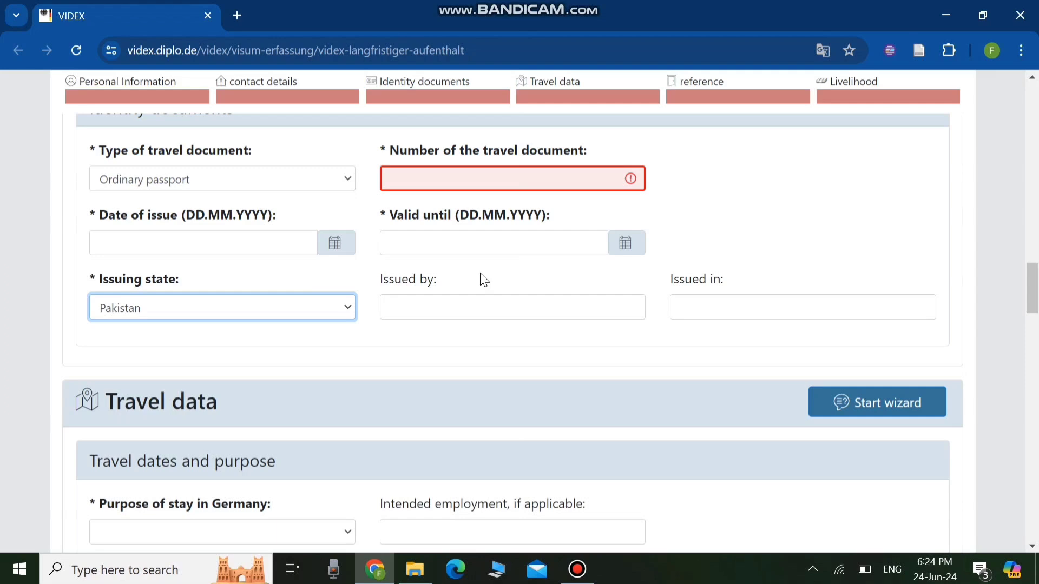
# - Set the purpose of stay in Germany to Study
pyautogui.scroll(-1, 480, 280)
pyautogui.scroll(3, 479, 280)
pyautogui.scroll(1, 467, 248)
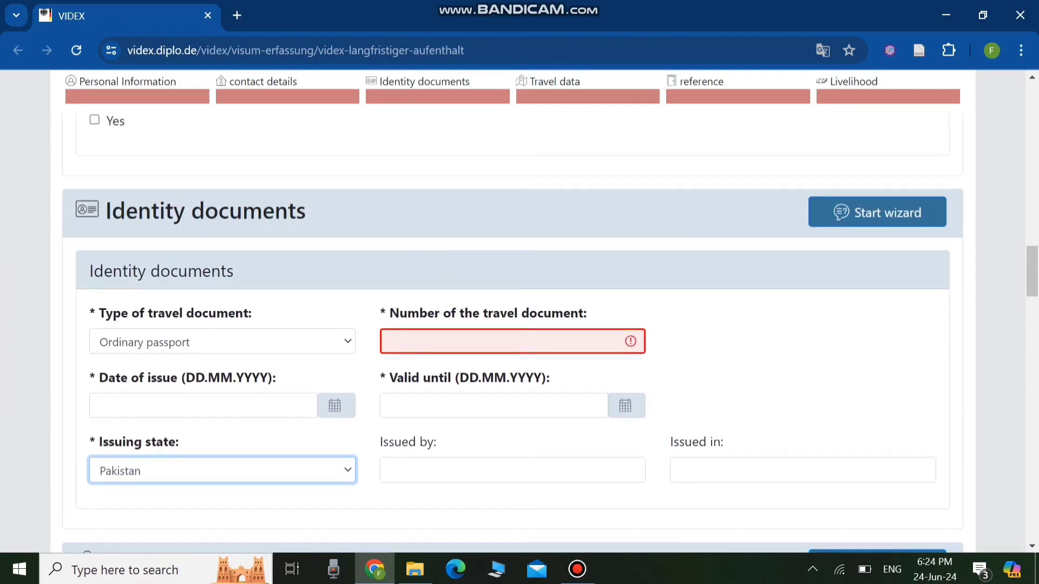
pyautogui.scroll(-4, 436, 412)
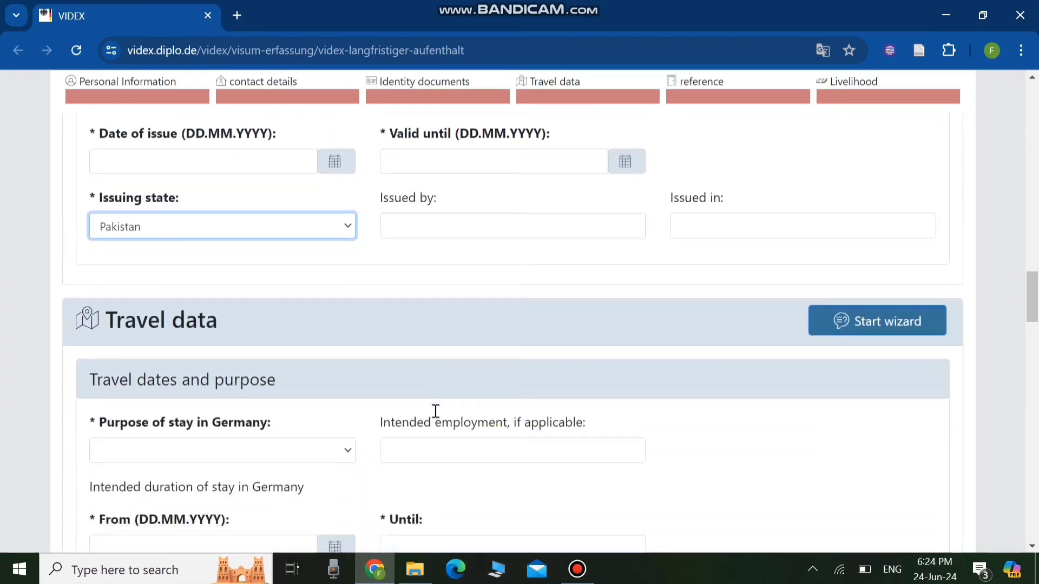
pyautogui.scroll(-1, 102, 274)
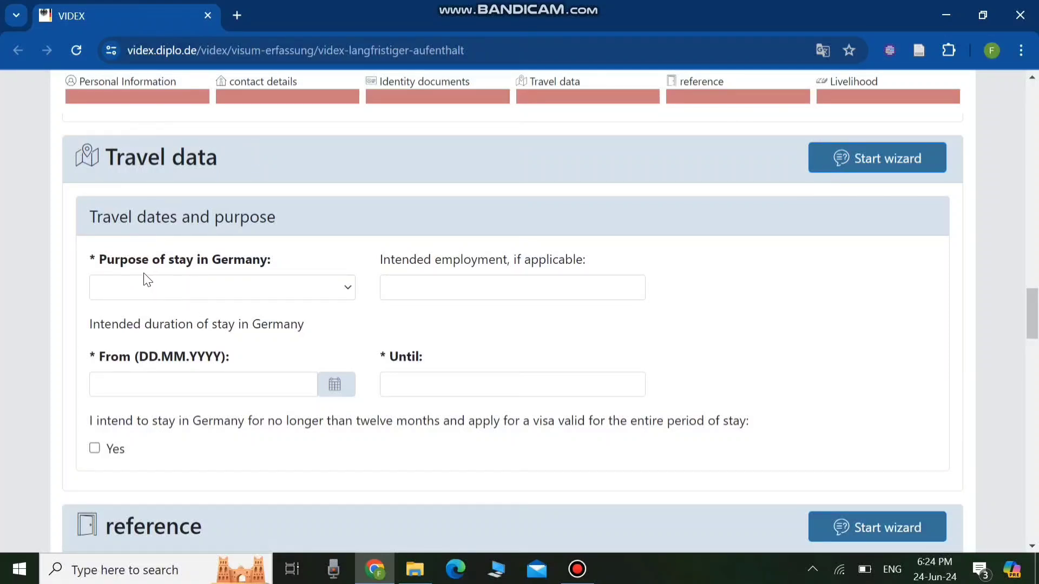
pyautogui.click(348, 292)
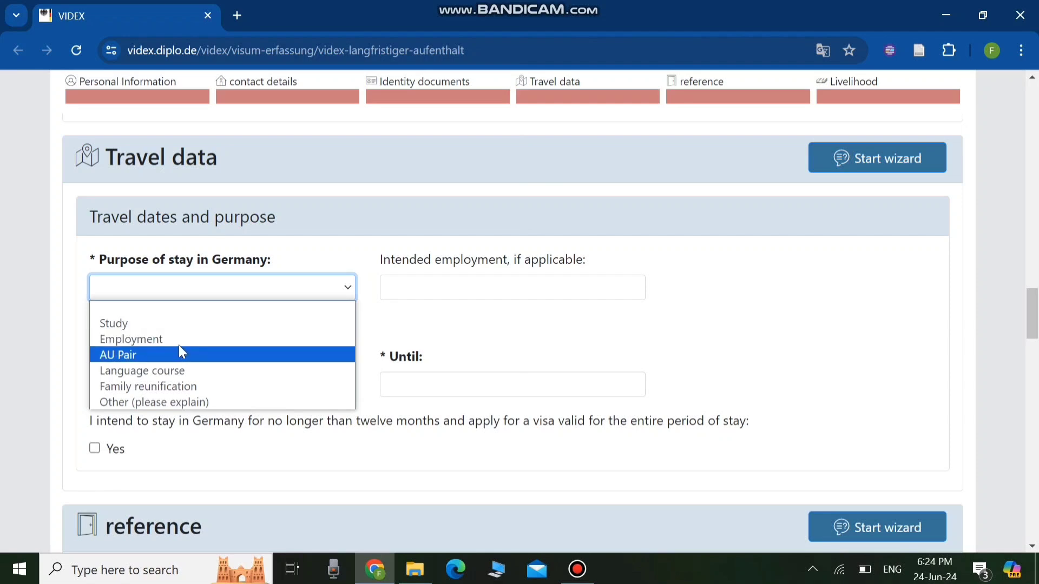
pyautogui.click(147, 324)
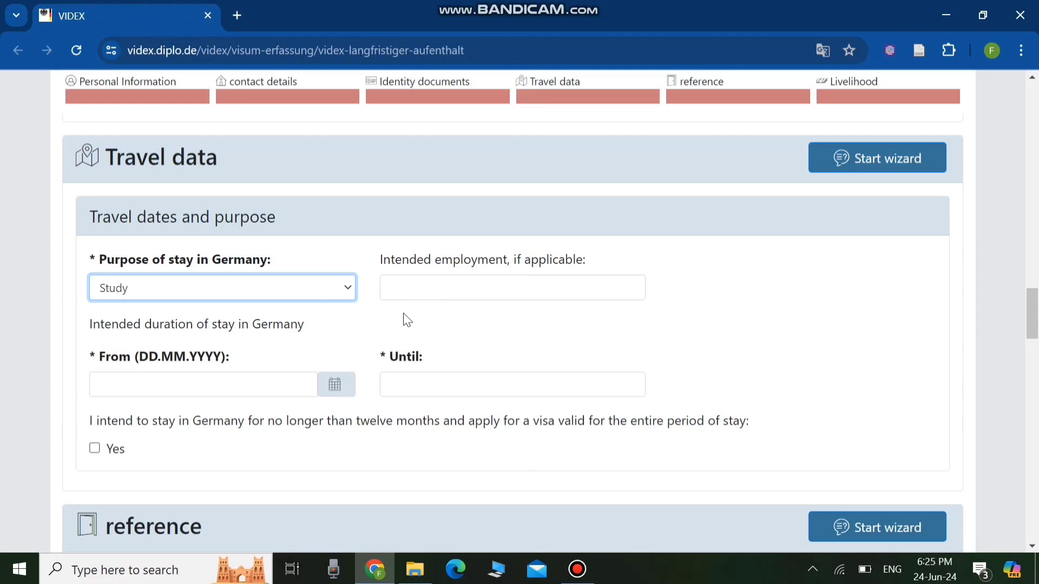
# - Pick 10.09.2024 as the From date of the intended stay from the calendar
pyautogui.scroll(-1, 426, 319)
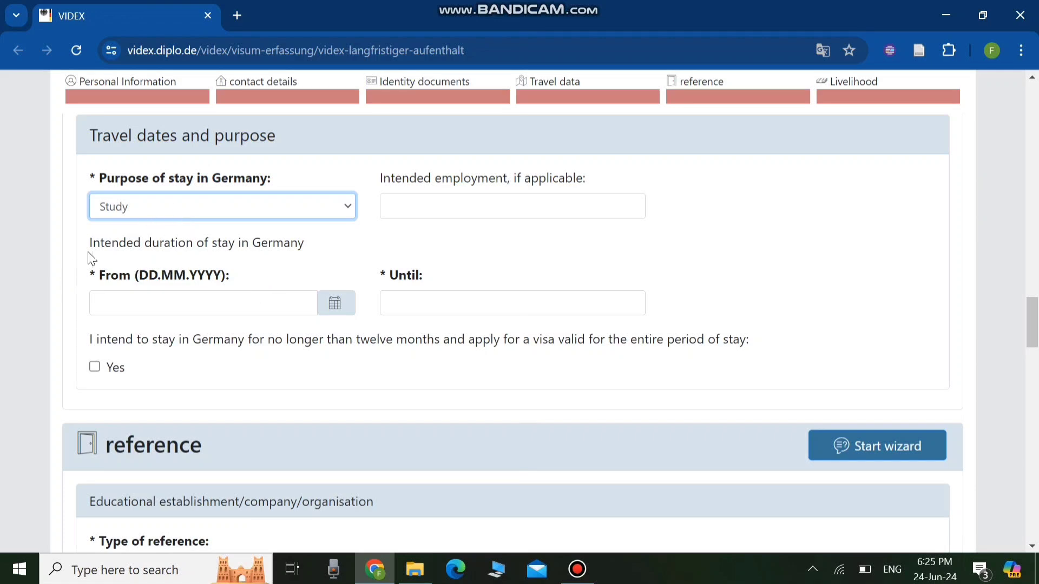
pyautogui.click(112, 306)
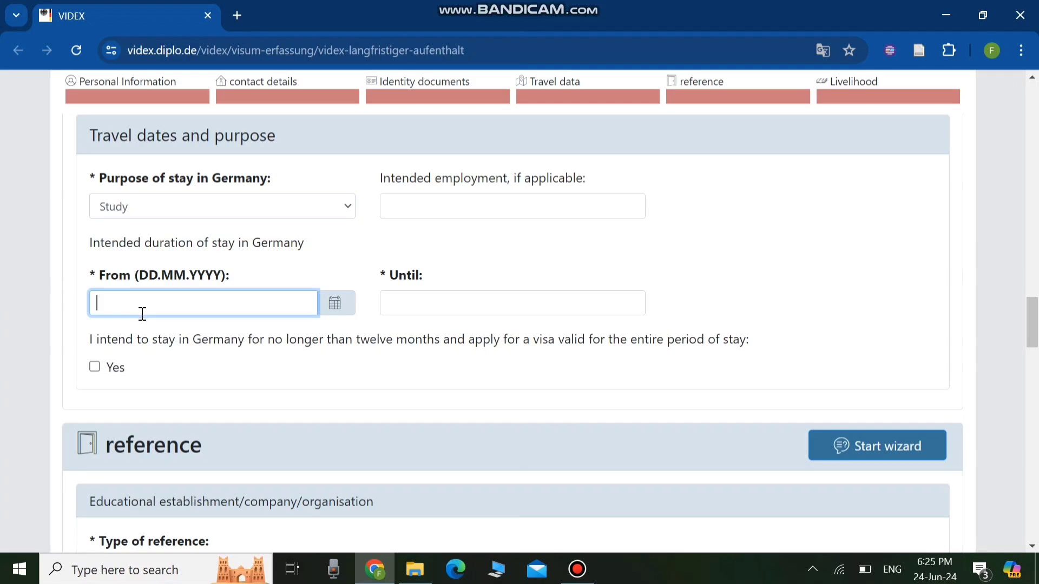
pyautogui.click(335, 304)
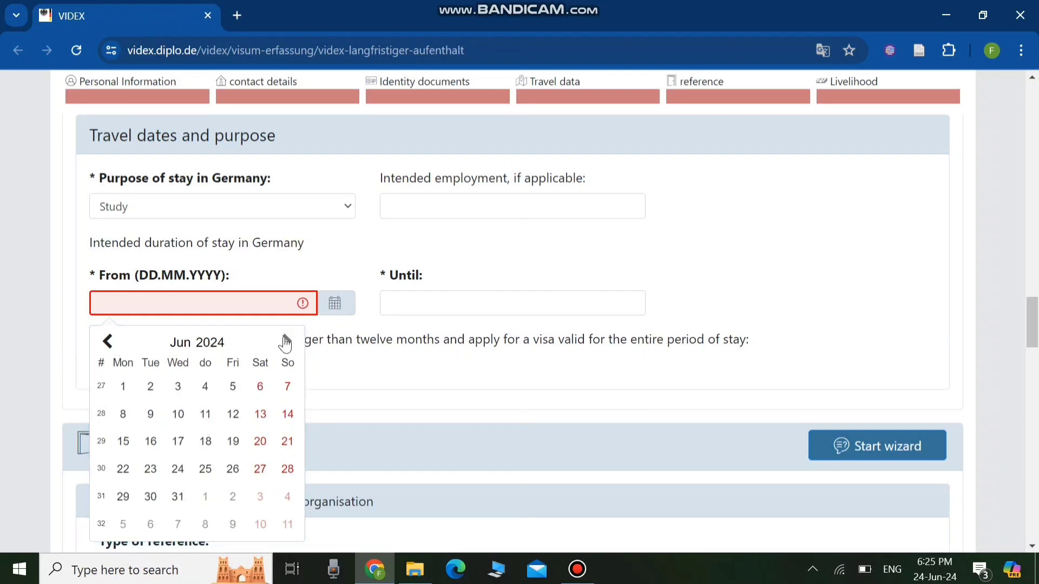
pyautogui.click(181, 344)
# - Enter 1.010.2026 as the Until date of the intended stay
pyautogui.click(453, 303)
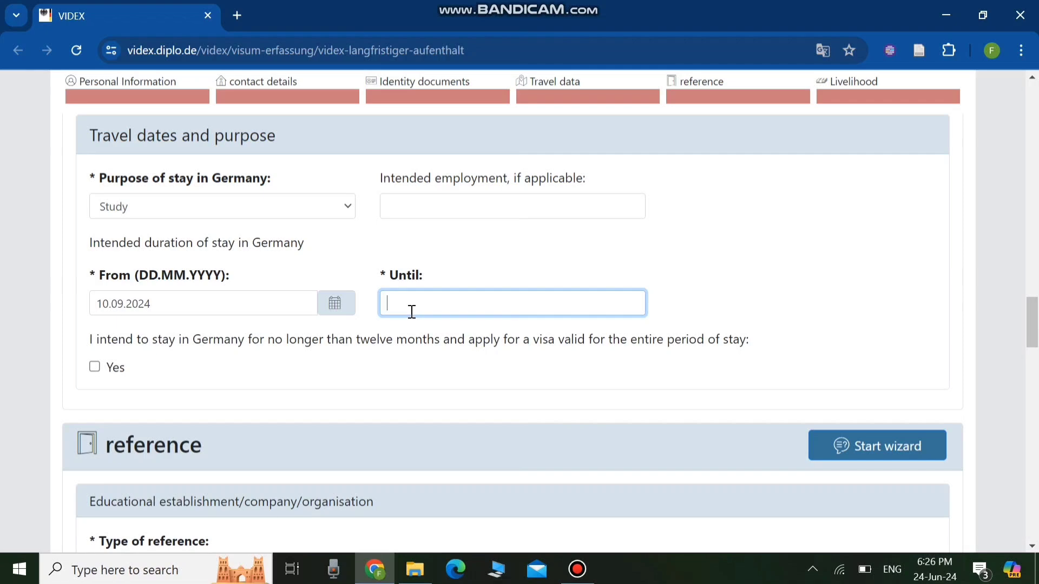
pyautogui.write('1')
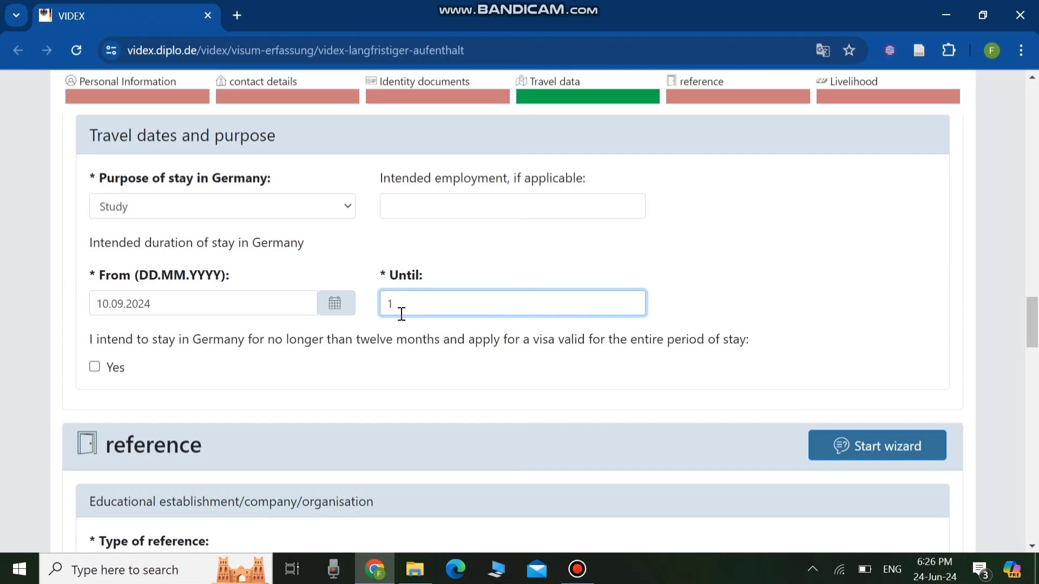
pyautogui.write('.010.2026')
# - Set the type of reference to Educational establishment/company/organisation
pyautogui.scroll(-4, 167, 364)
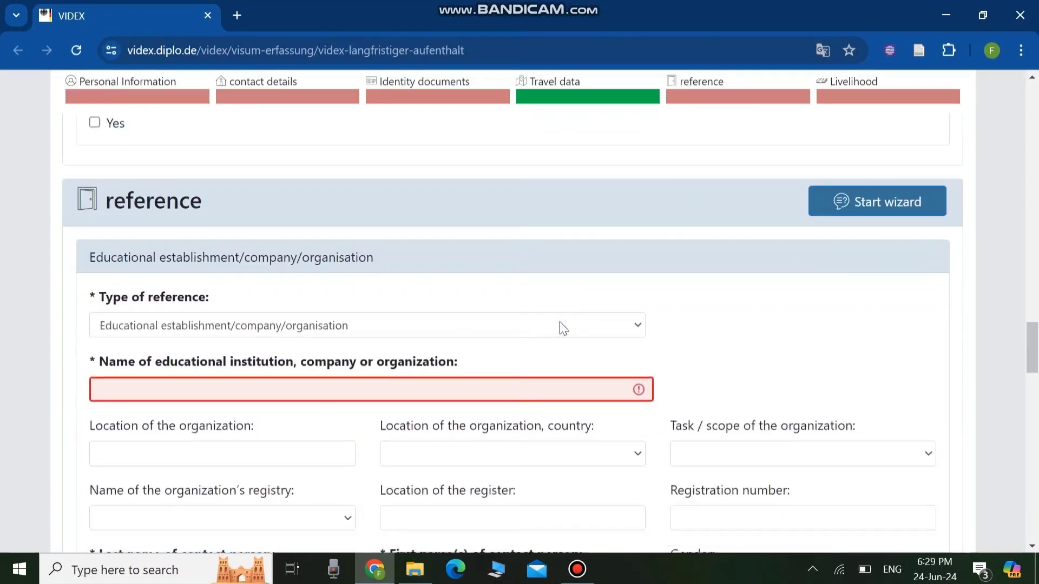
pyautogui.click(633, 335)
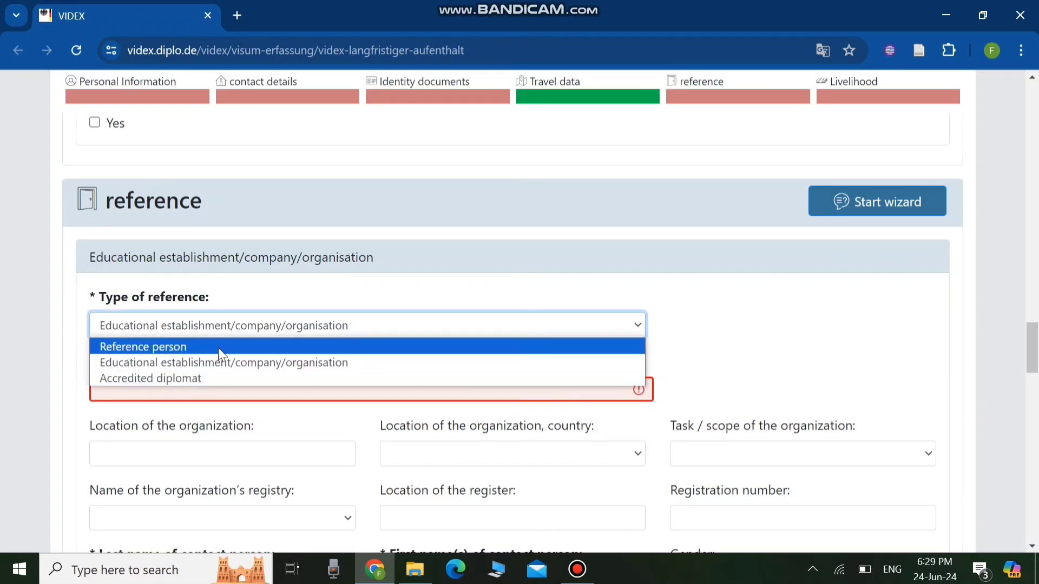
pyautogui.click(173, 365)
# - Enter TH ROSENHEIM as the institution name and ROSENHEIM as the organization's location
pyautogui.click(134, 385)
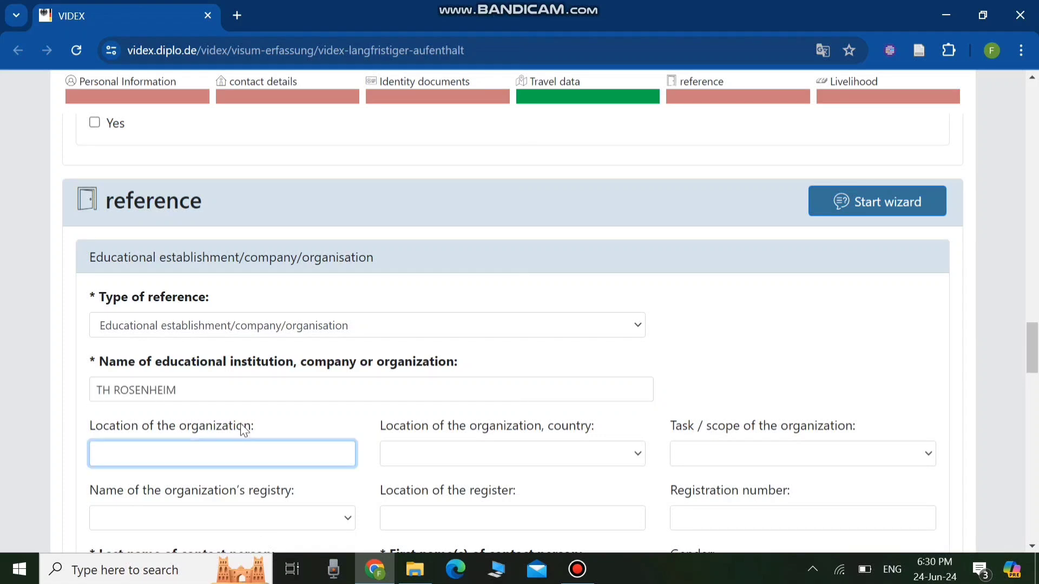
pyautogui.scroll(-2, 240, 428)
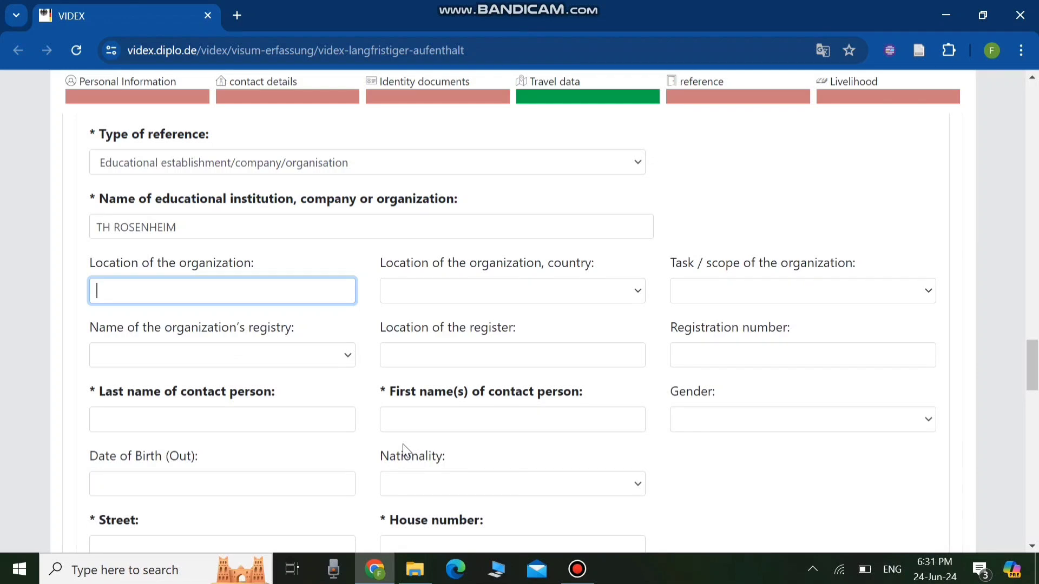
pyautogui.write('ROSENHEIM')
# - Set the organization's country to Germany
pyautogui.click(631, 289)
pyautogui.click(414, 291)
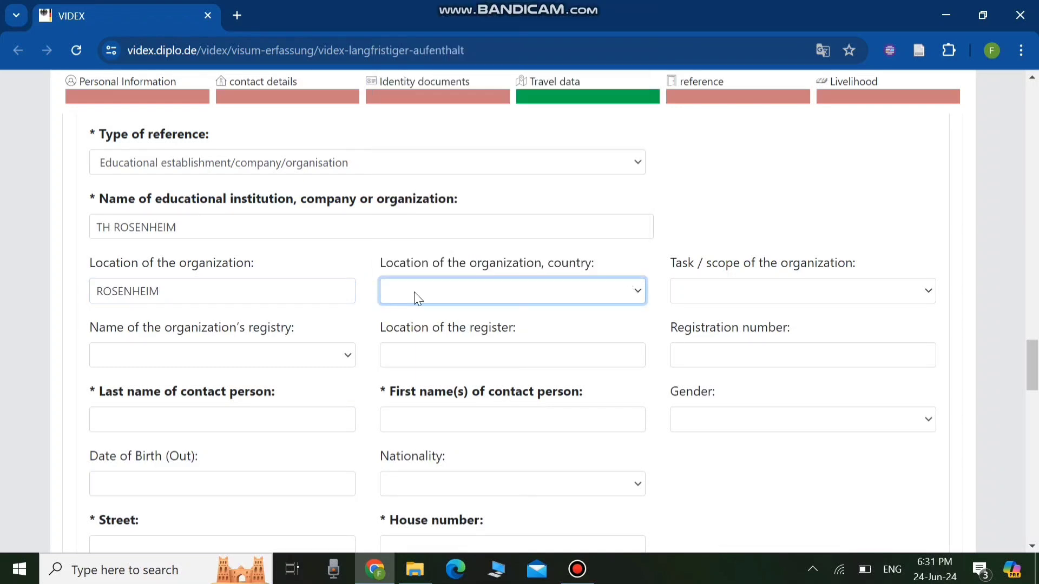
pyautogui.click(414, 291)
pyautogui.write('ger')
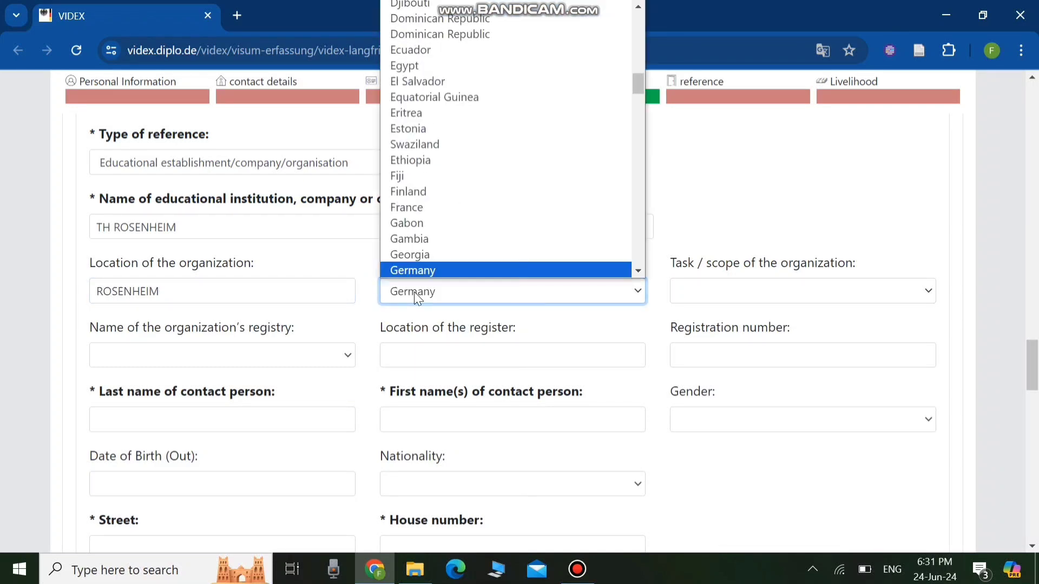
pyautogui.press('Return')
# - Set the contact person's gender to Male
pyautogui.click(926, 292)
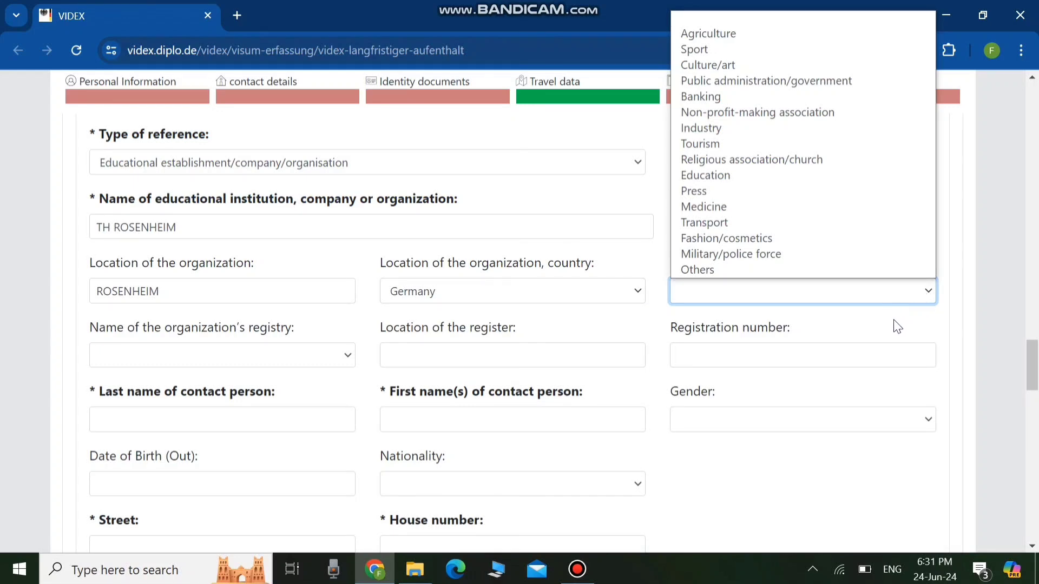
pyautogui.click(865, 332)
pyautogui.scroll(-3, 143, 240)
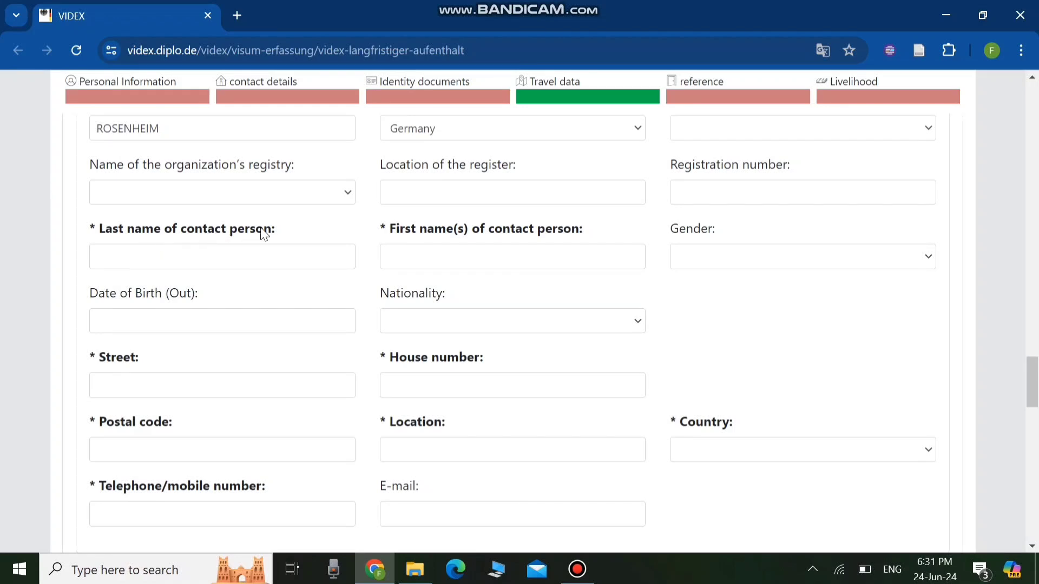
pyautogui.click(140, 253)
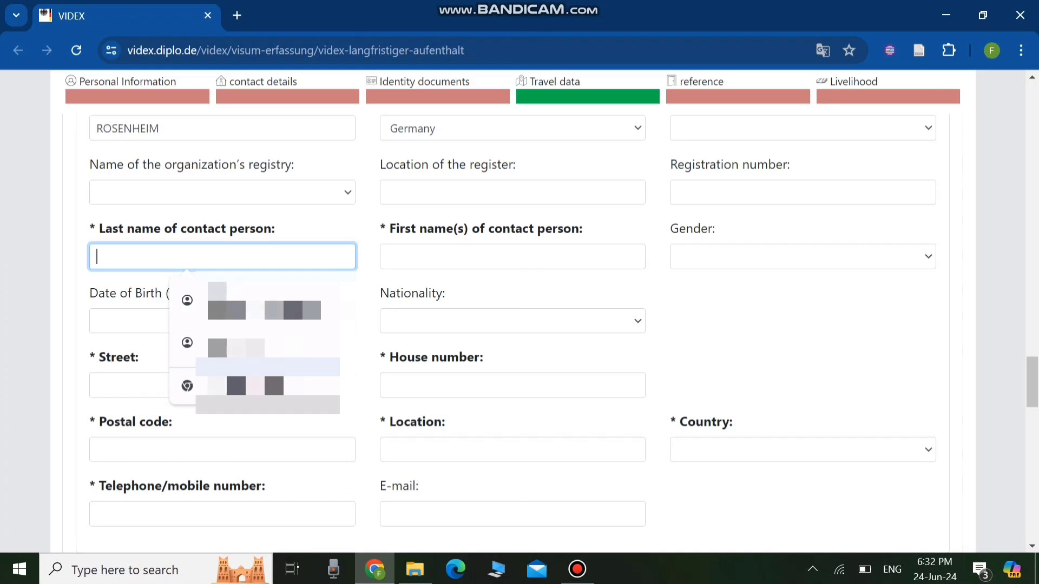
pyautogui.click(410, 261)
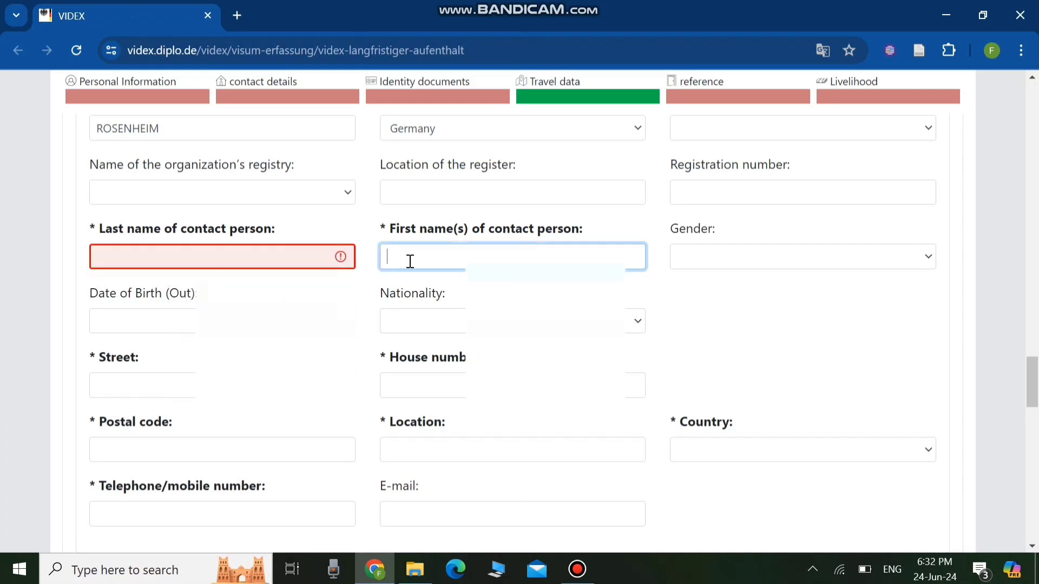
pyautogui.click(933, 260)
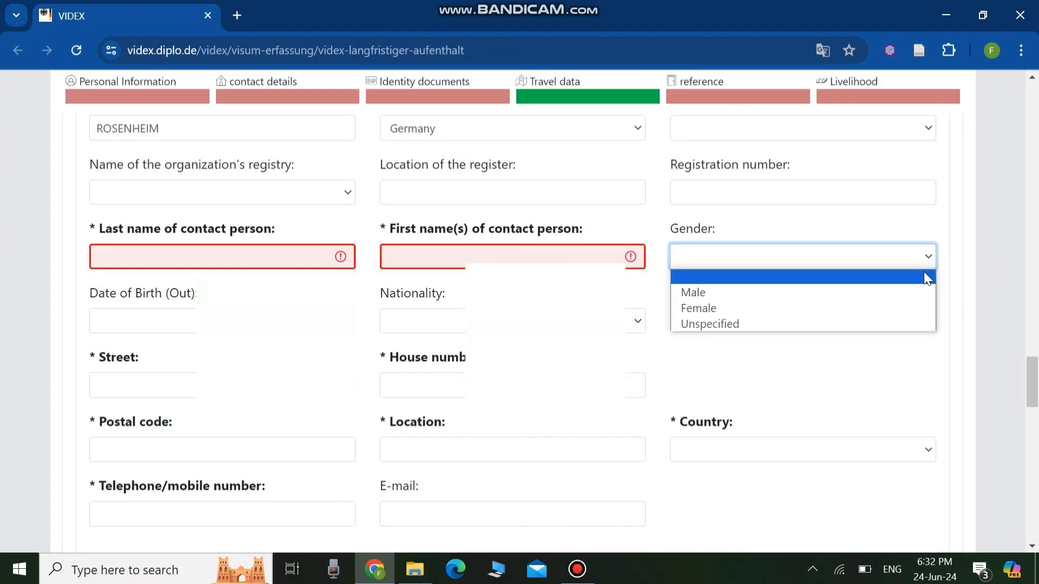
pyautogui.click(828, 294)
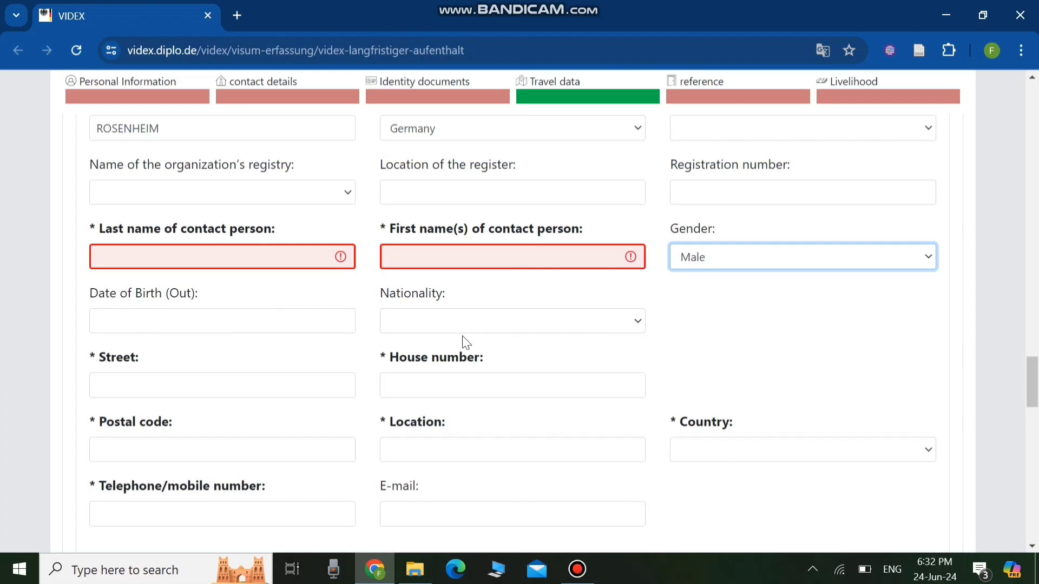
# - Fill in ROSENHEIM as the reference address location and Germany as its country
pyautogui.scroll(-2, 513, 309)
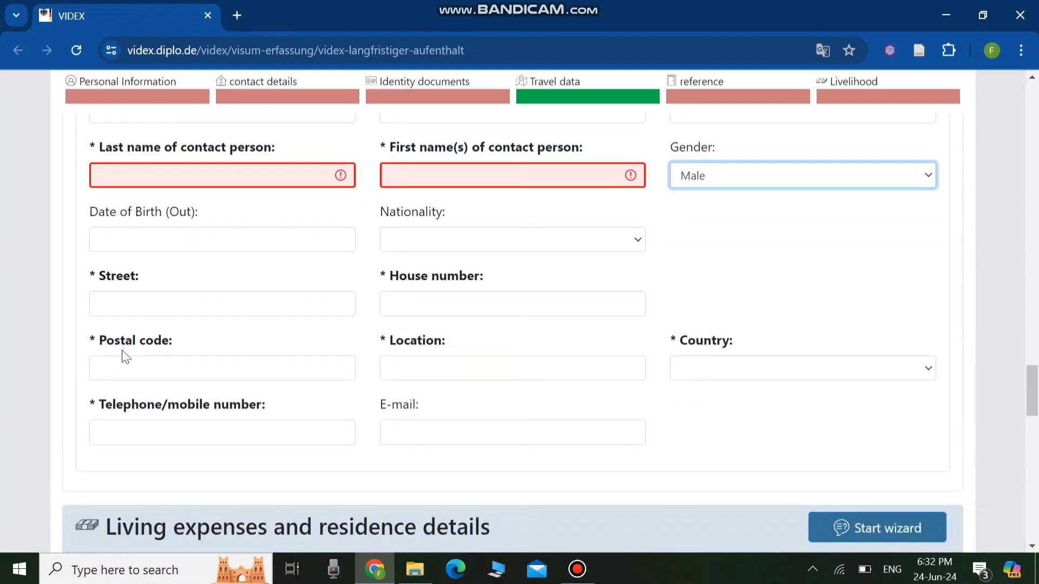
pyautogui.click(134, 302)
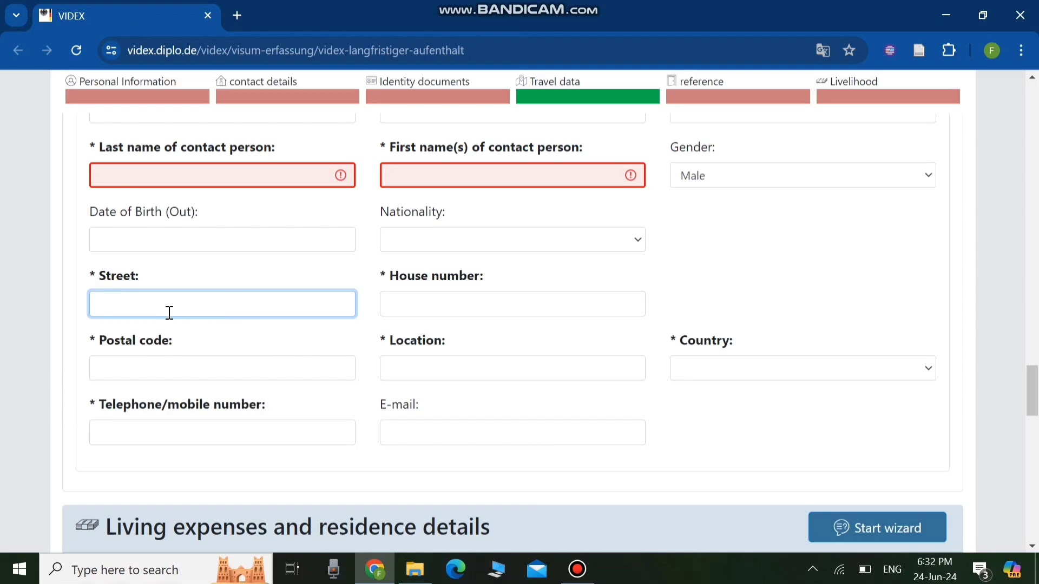
pyautogui.click(461, 307)
pyautogui.click(146, 378)
pyautogui.click(422, 373)
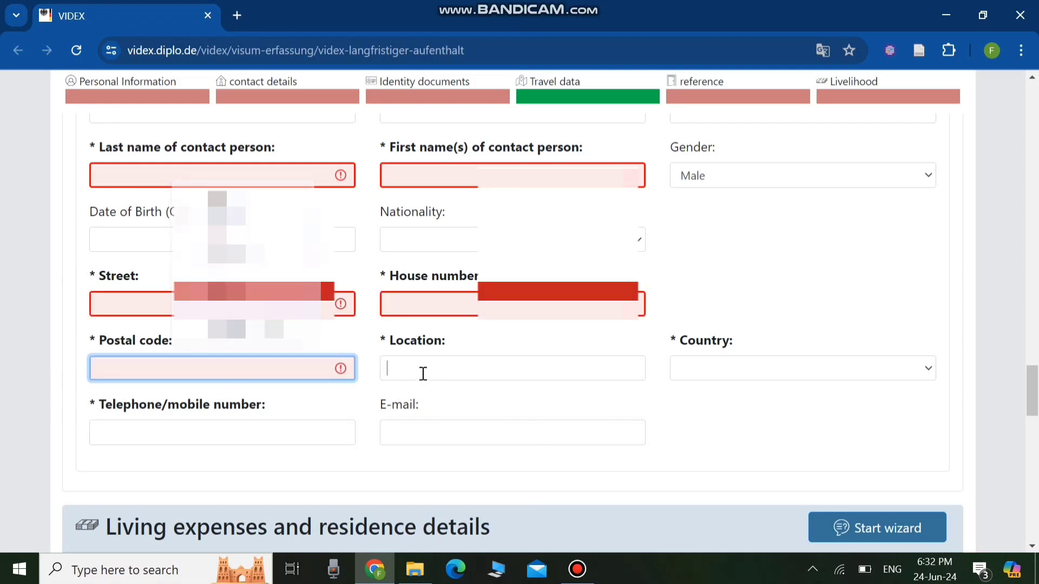
pyautogui.click(928, 369)
pyautogui.write('ger')
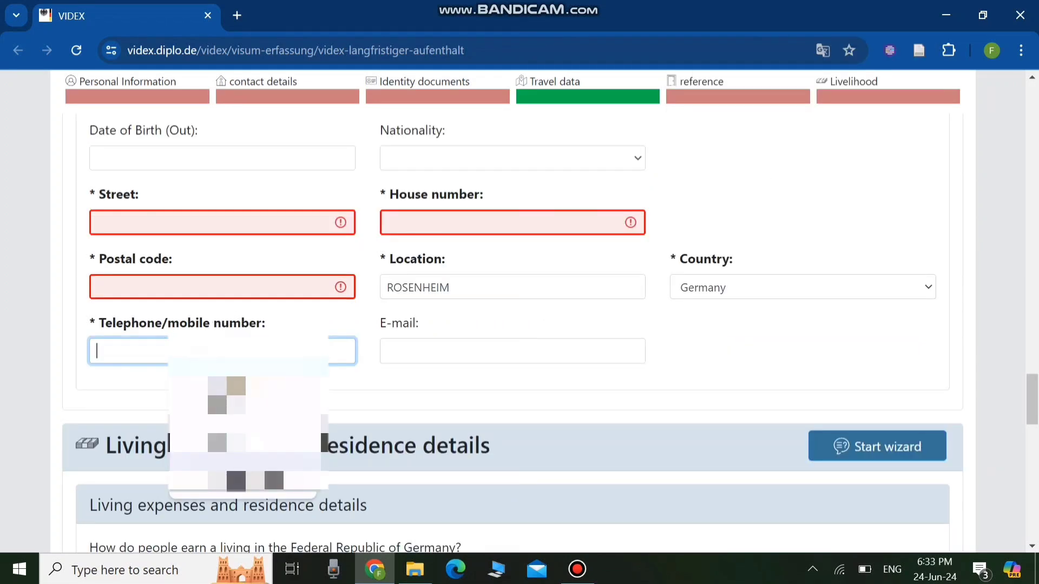
pyautogui.click(421, 352)
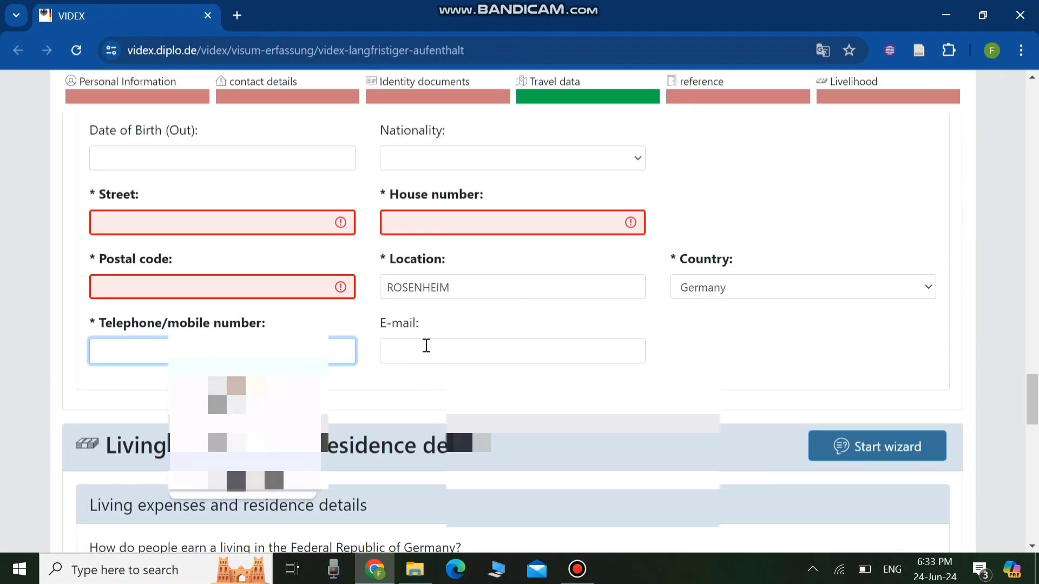
pyautogui.scroll(-2, 487, 352)
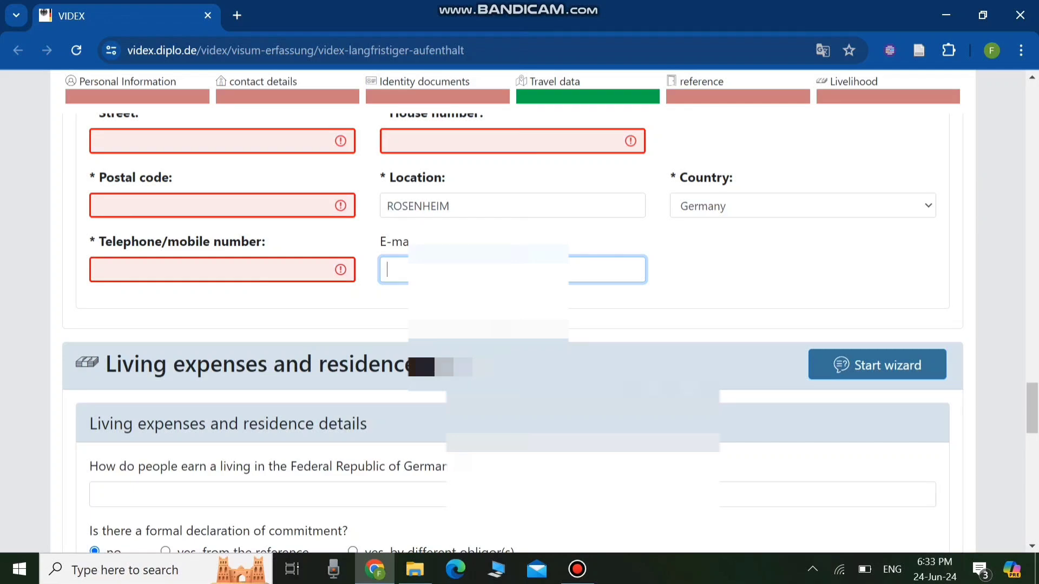
pyautogui.scroll(3, 494, 271)
pyautogui.scroll(3, 217, 217)
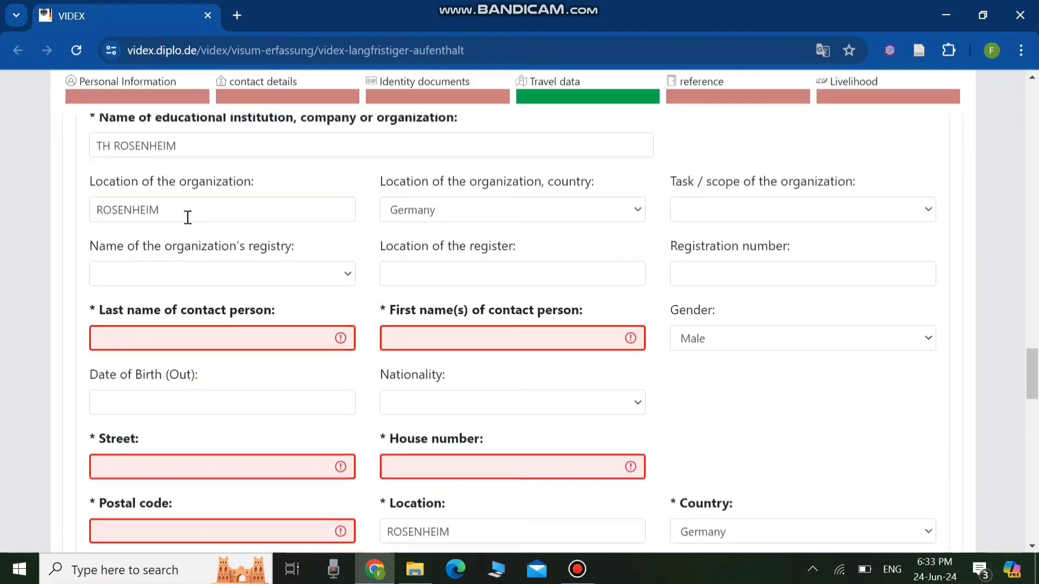
# - Enter BLOCKED ACCOUNT as how a living is earned in the Federal Republic of Germany
pyautogui.scroll(4, 100, 230)
pyautogui.scroll(-4, 343, 375)
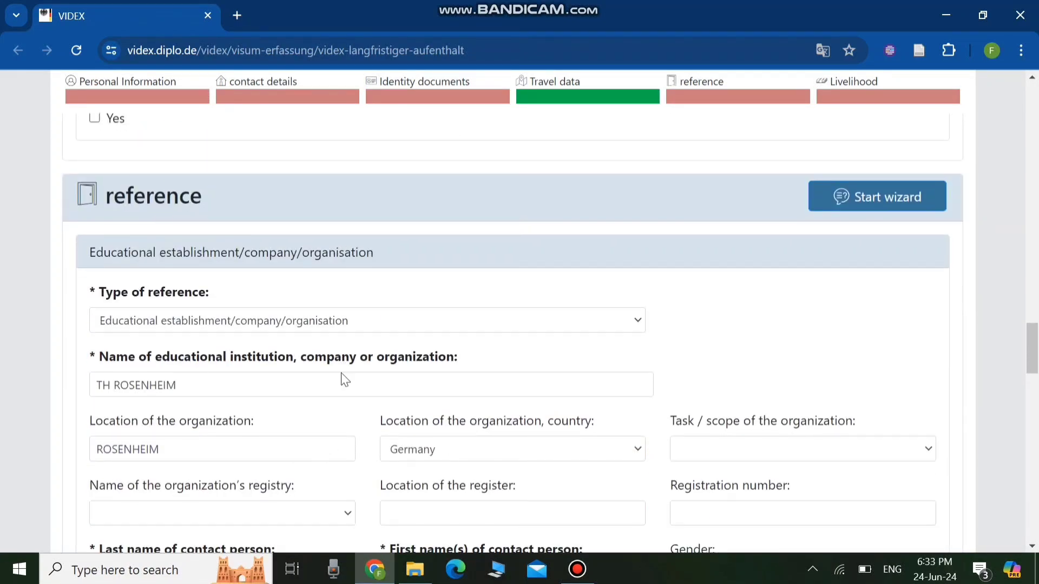
pyautogui.scroll(-1, 346, 363)
pyautogui.scroll(-5, 409, 174)
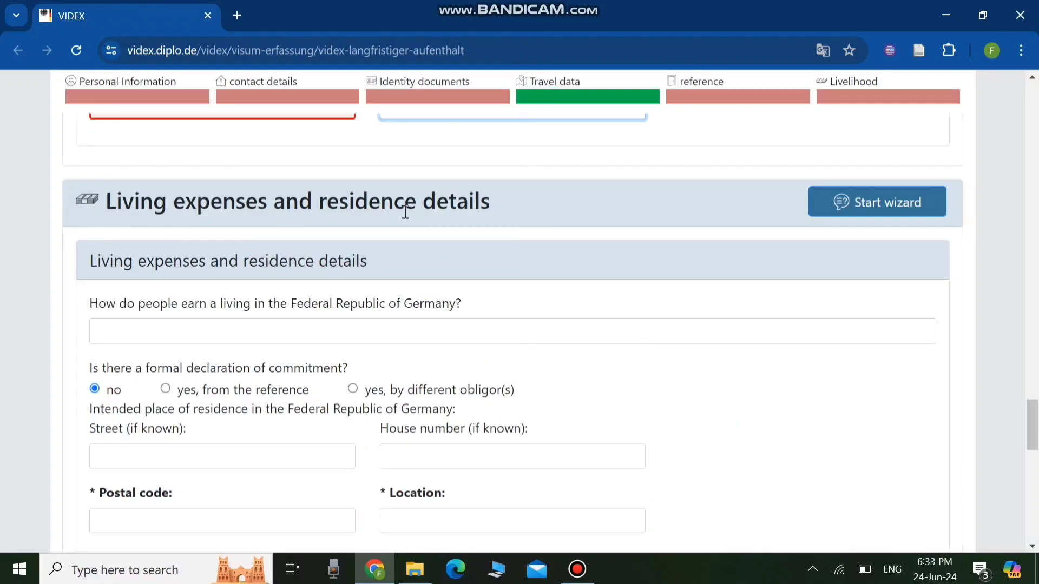
pyautogui.scroll(-1, 503, 223)
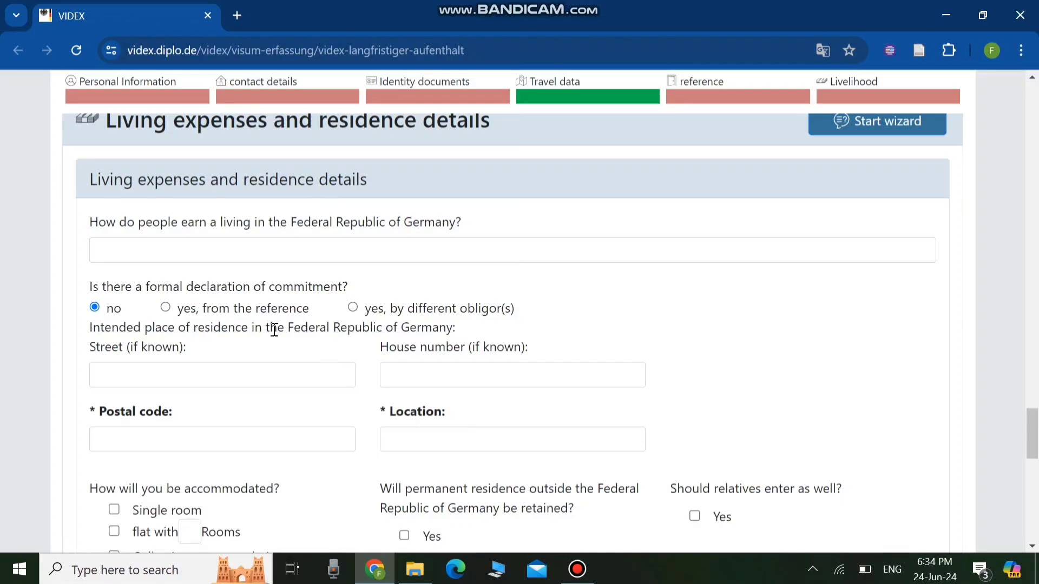
pyautogui.click(105, 255)
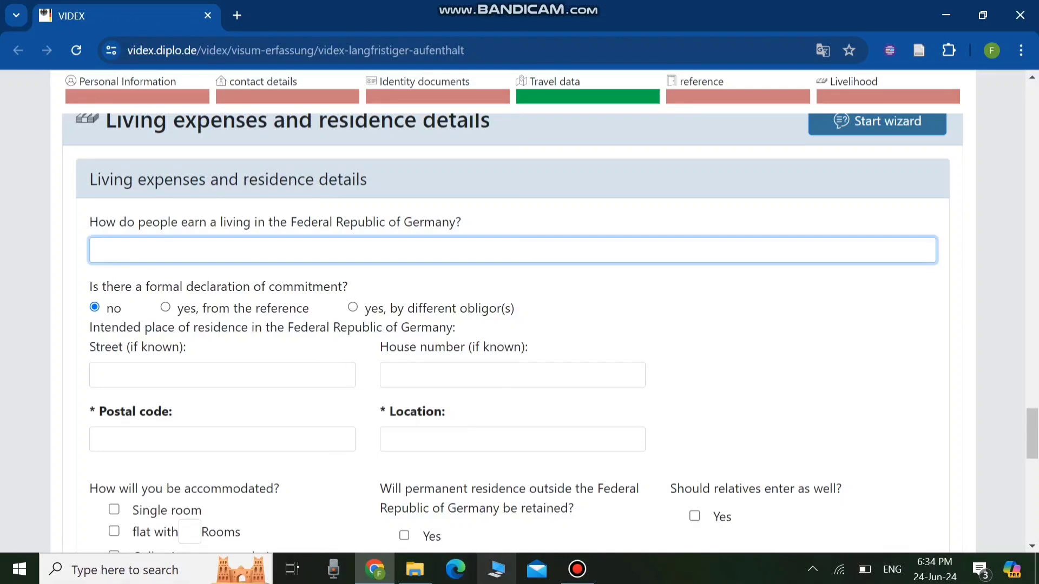
pyautogui.write('BLOCKED ACCOUNT')
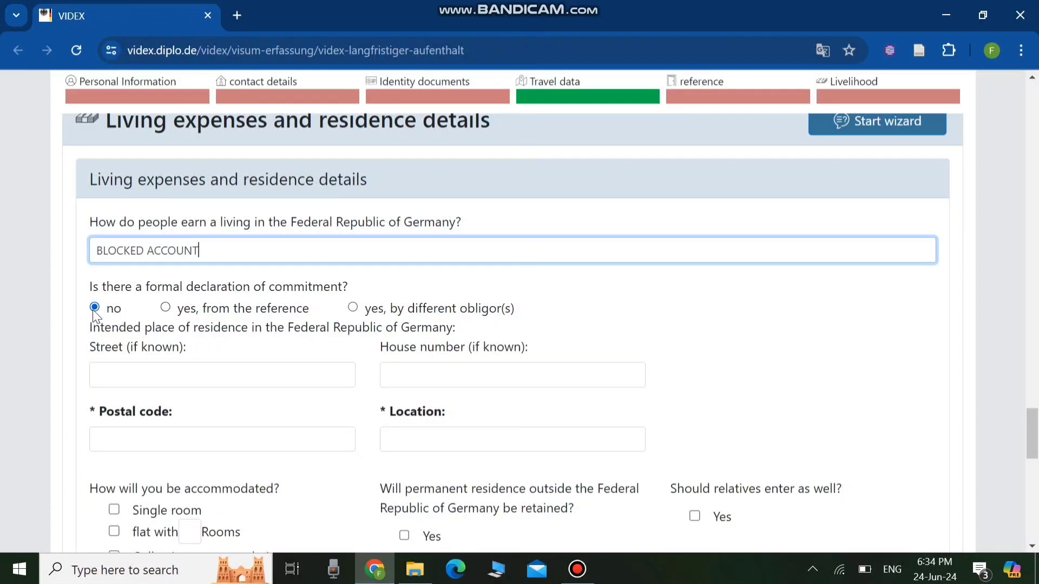
# - Choose single room accommodation and tick Yes for retaining permanent residence outside Germany
pyautogui.scroll(-1, 175, 368)
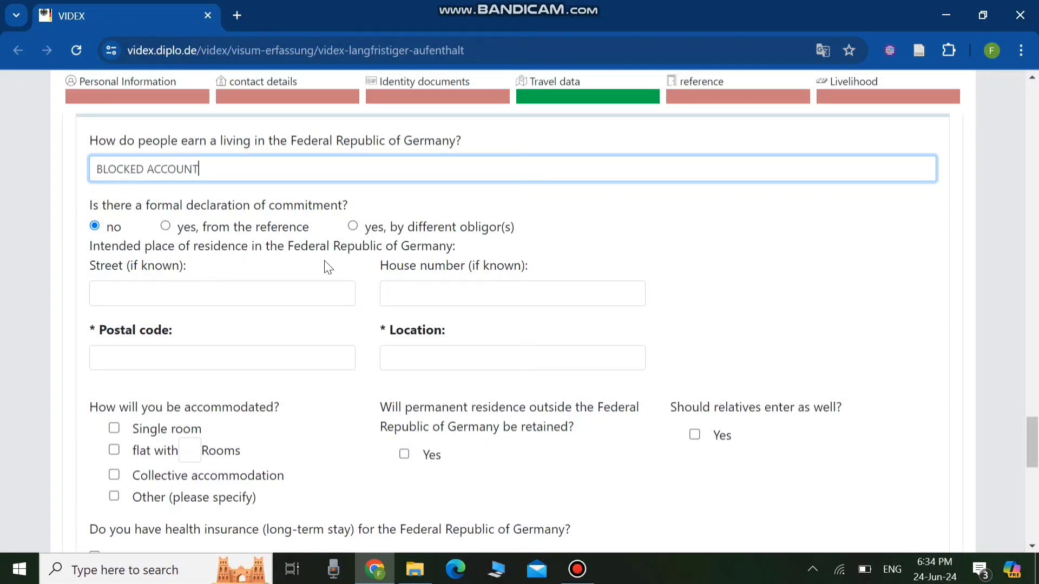
pyautogui.scroll(-2, 325, 267)
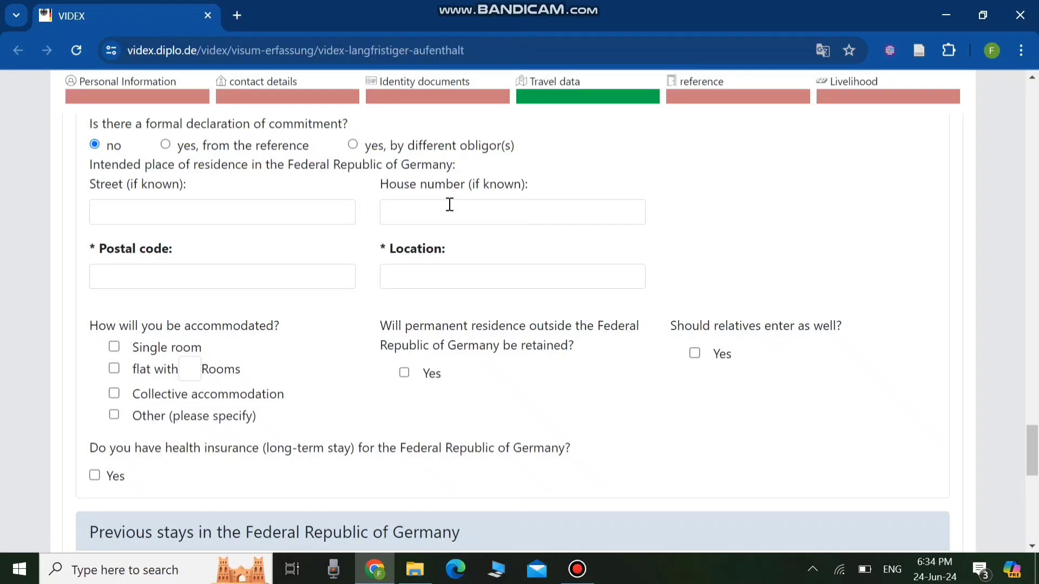
pyautogui.scroll(-2, 120, 204)
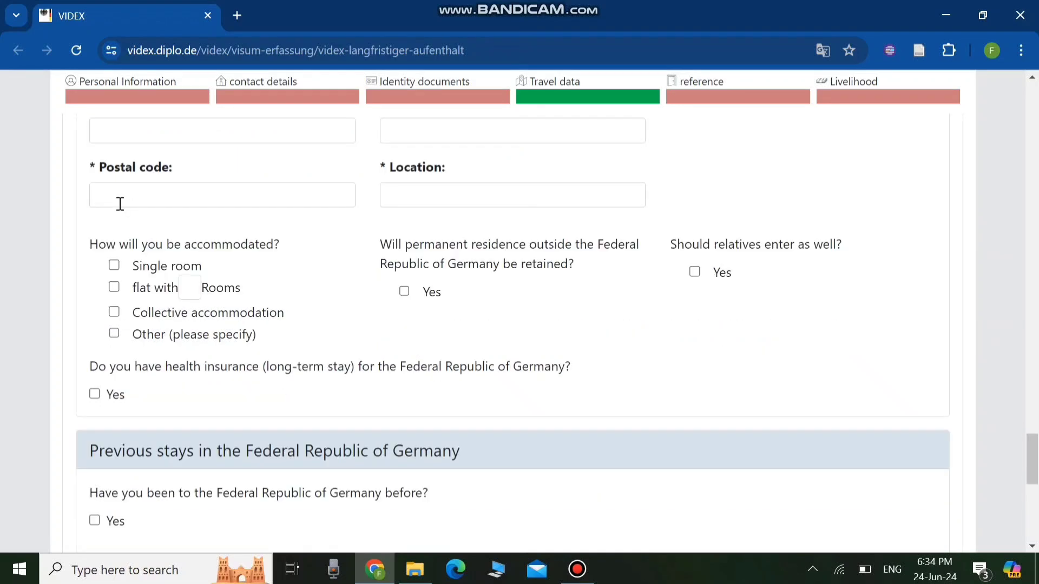
pyautogui.scroll(3, 148, 216)
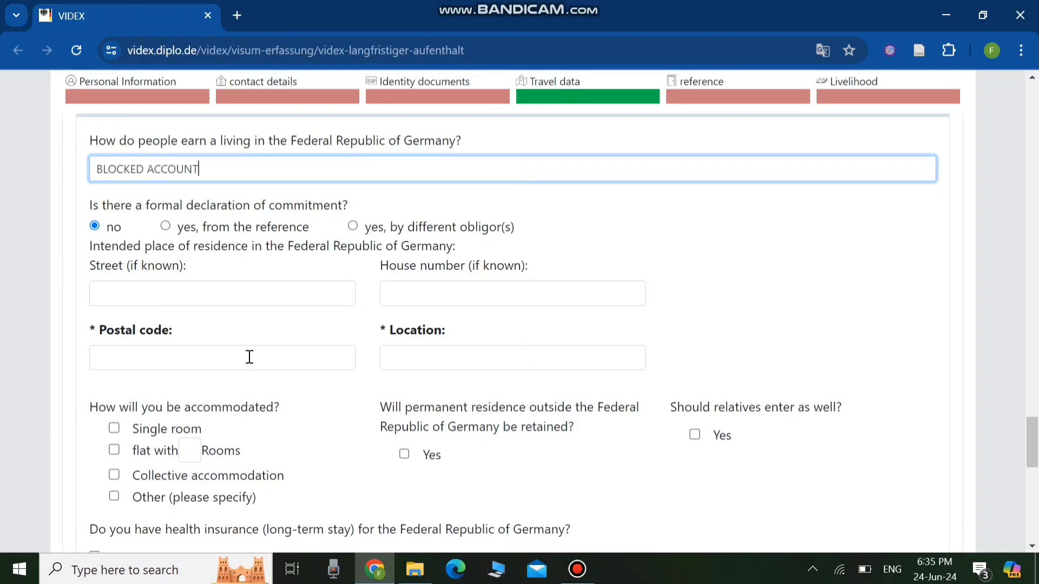
pyautogui.scroll(-3, 222, 262)
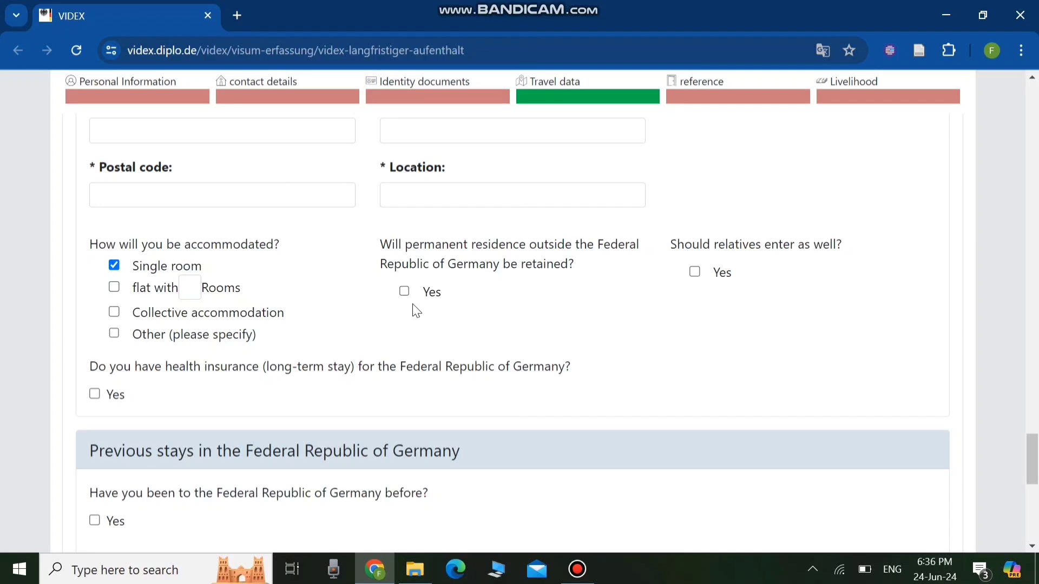
pyautogui.click(404, 292)
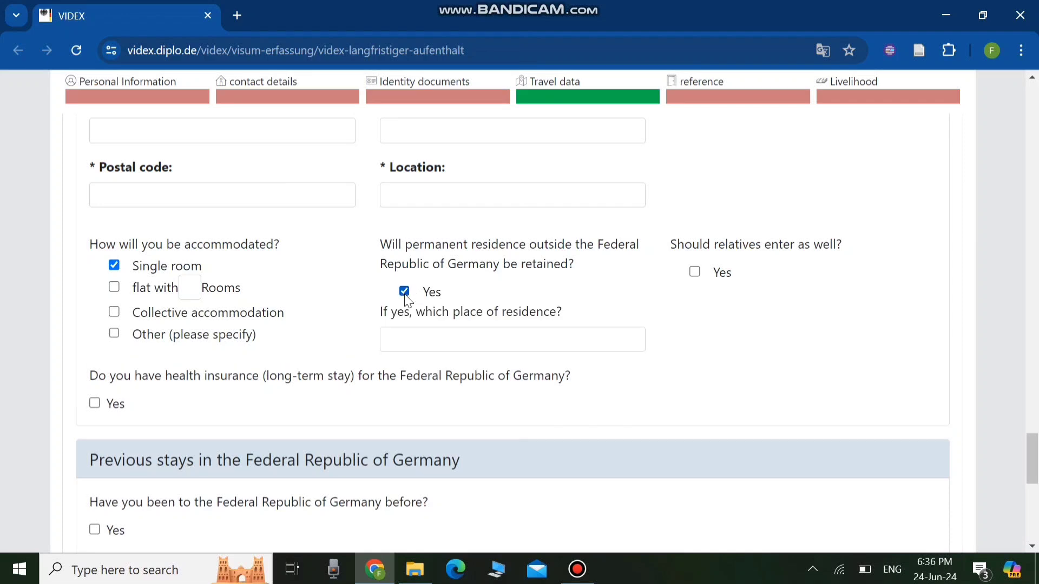
# - Enter PAKISTAN as the place of the retained residence
pyautogui.click(417, 341)
pyautogui.write('PAKISTAN')
pyautogui.click(736, 332)
# - Tick Yes for having long-term health insurance for the Federal Republic of Germany
pyautogui.scroll(-1, 784, 304)
pyautogui.scroll(1, 784, 304)
pyautogui.scroll(-3, 622, 318)
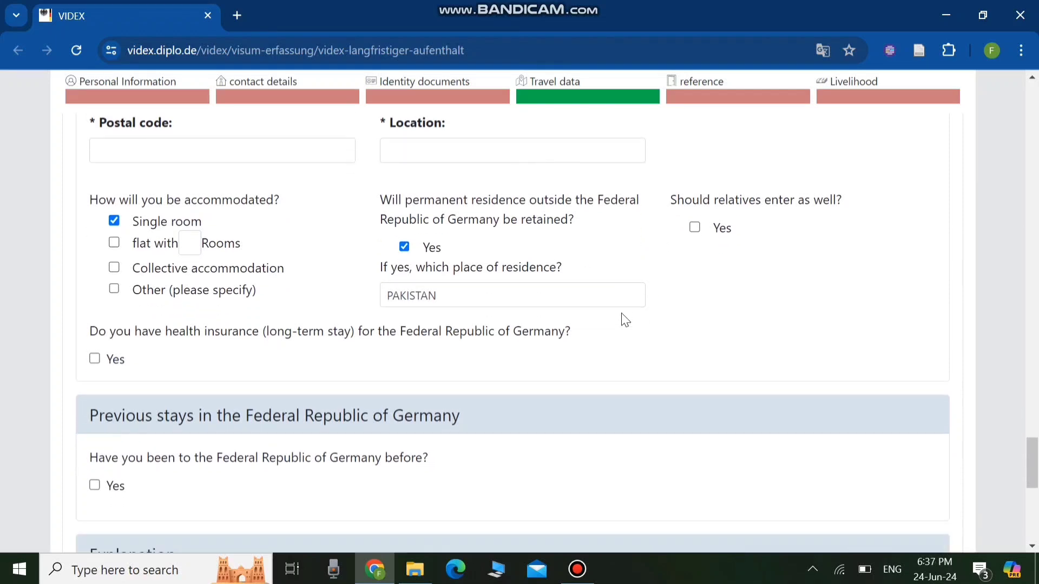
pyautogui.scroll(-1, 625, 319)
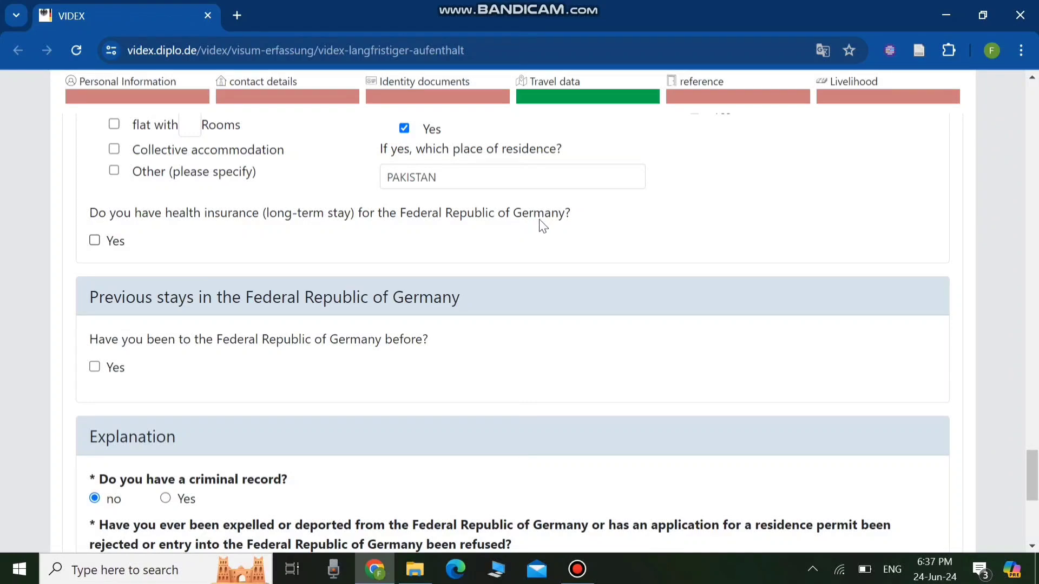
pyautogui.click(95, 241)
# - Continue past the explanation questions to submit the form for checking and download the application PDF
pyautogui.scroll(-1, 295, 303)
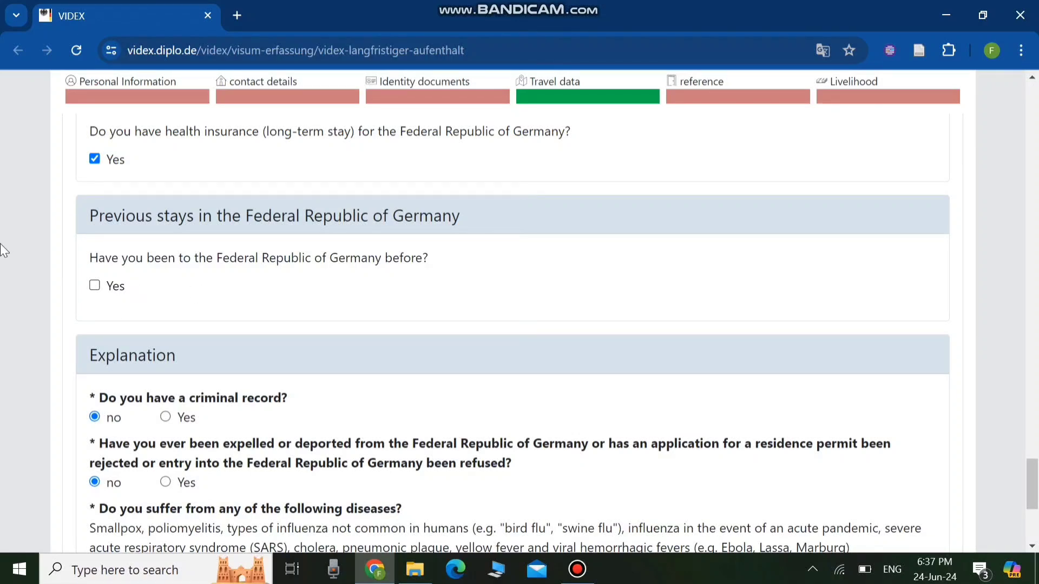
pyautogui.scroll(-1, 334, 291)
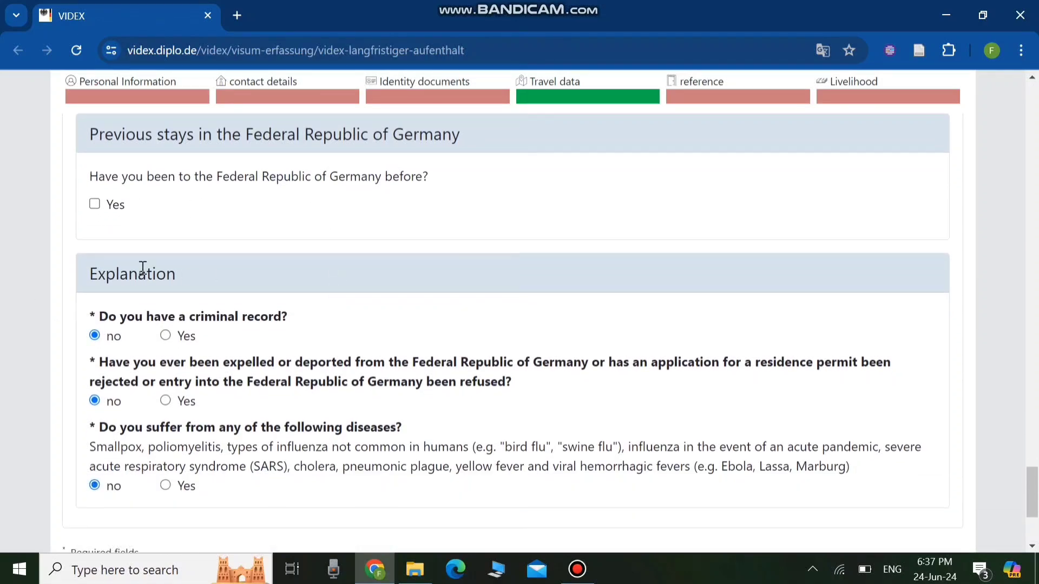
pyautogui.scroll(-2, 281, 323)
pyautogui.scroll(1, 237, 252)
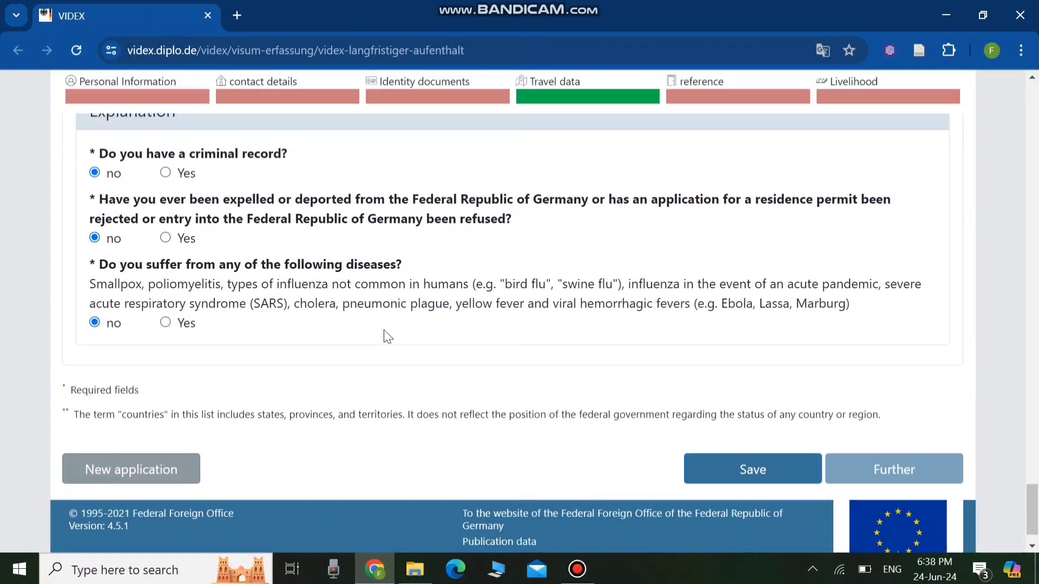
pyautogui.scroll(-1, 514, 340)
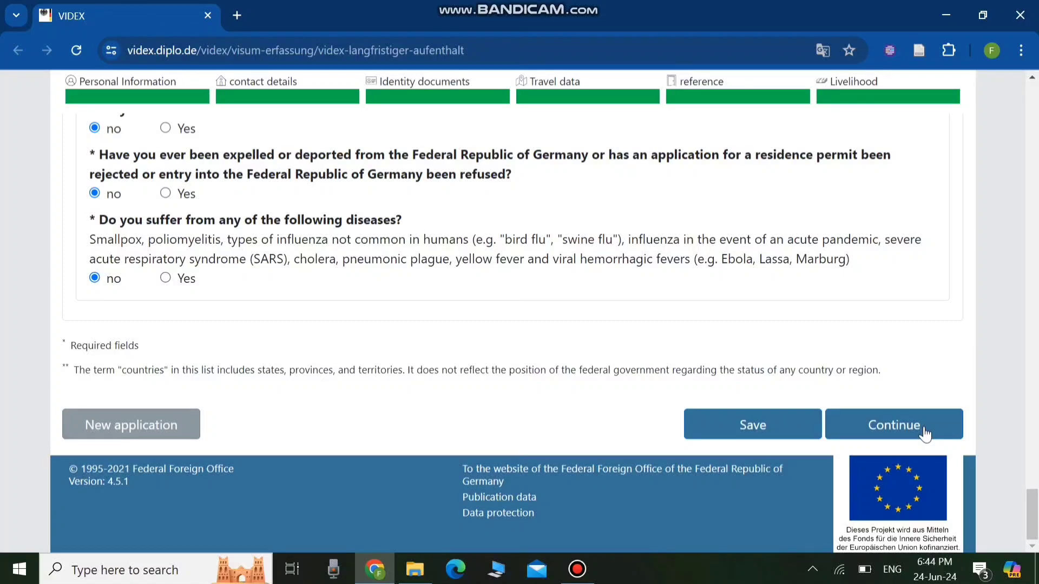
pyautogui.click(925, 433)
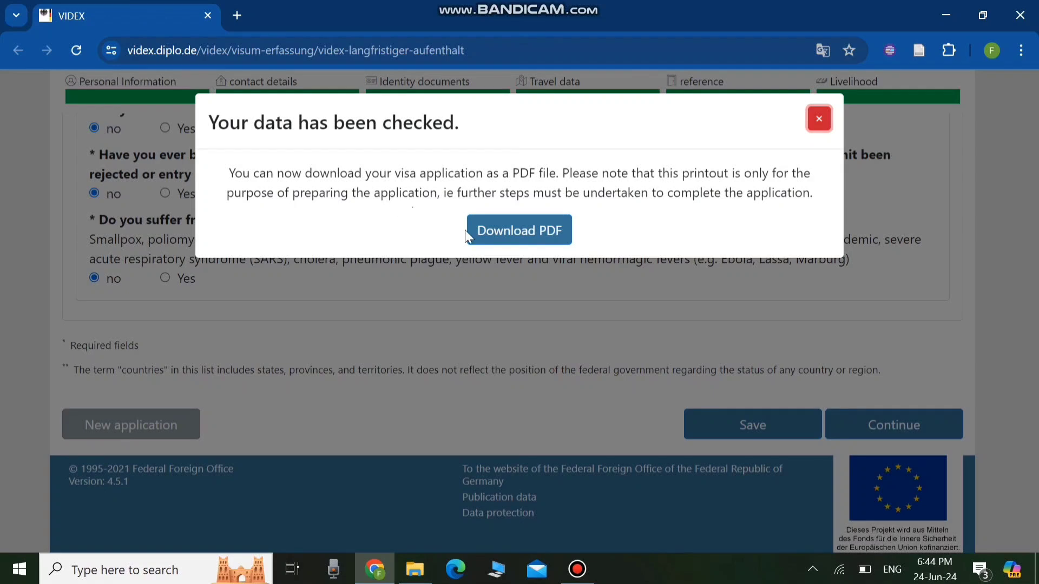
pyautogui.click(495, 232)
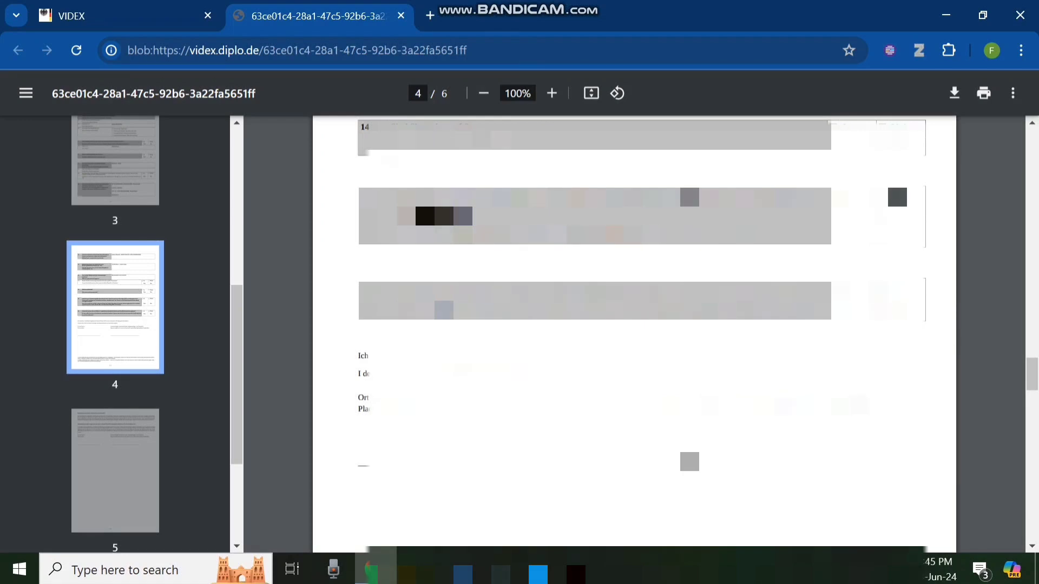
# - Scroll through the pages of the downloaded application PDF
pyautogui.scroll(-2, 634, 325)
pyautogui.scroll(-9, 634, 324)
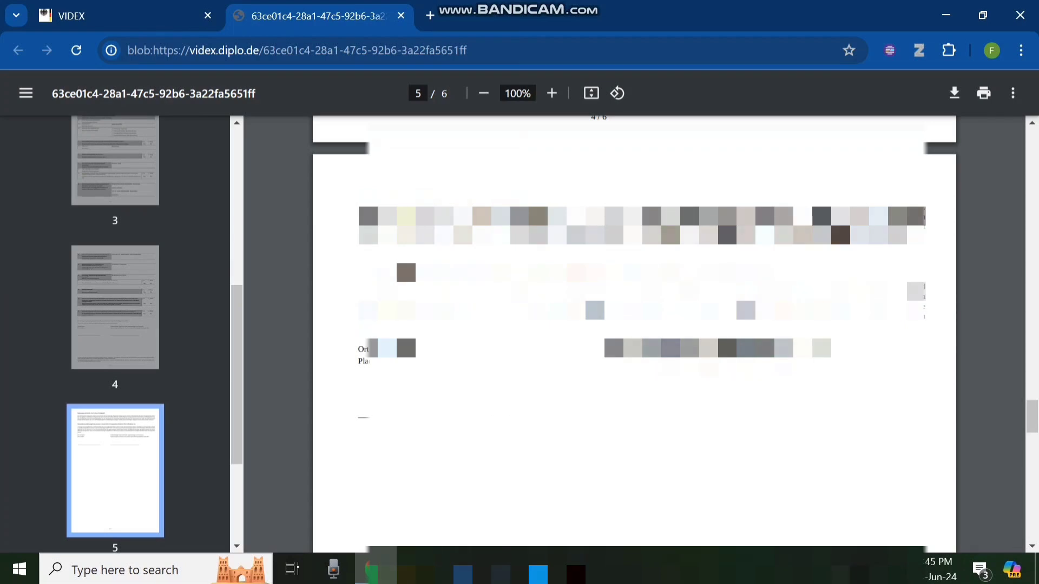
pyautogui.scroll(20, 634, 325)
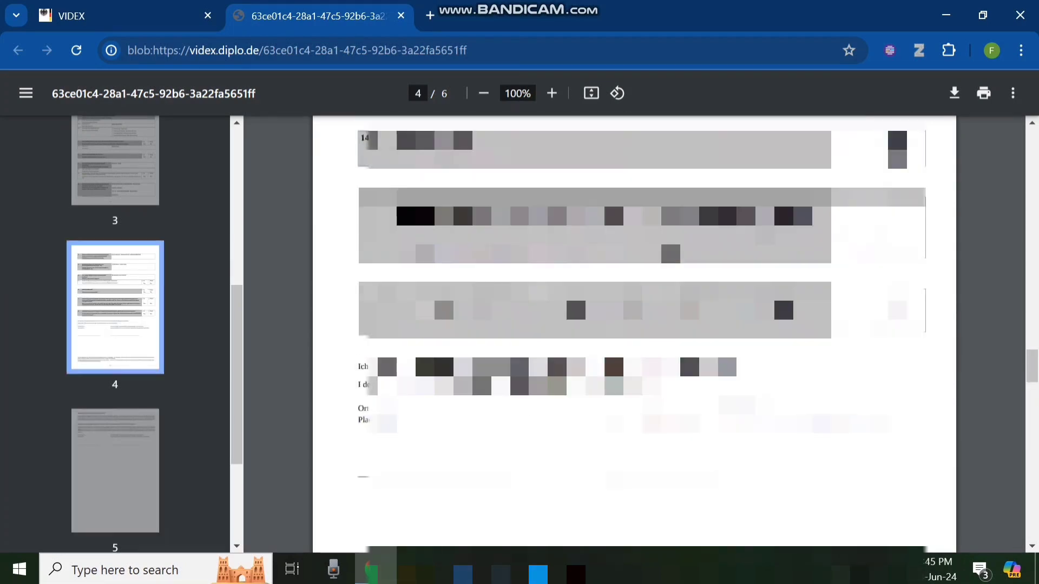
pyautogui.scroll(5, 635, 324)
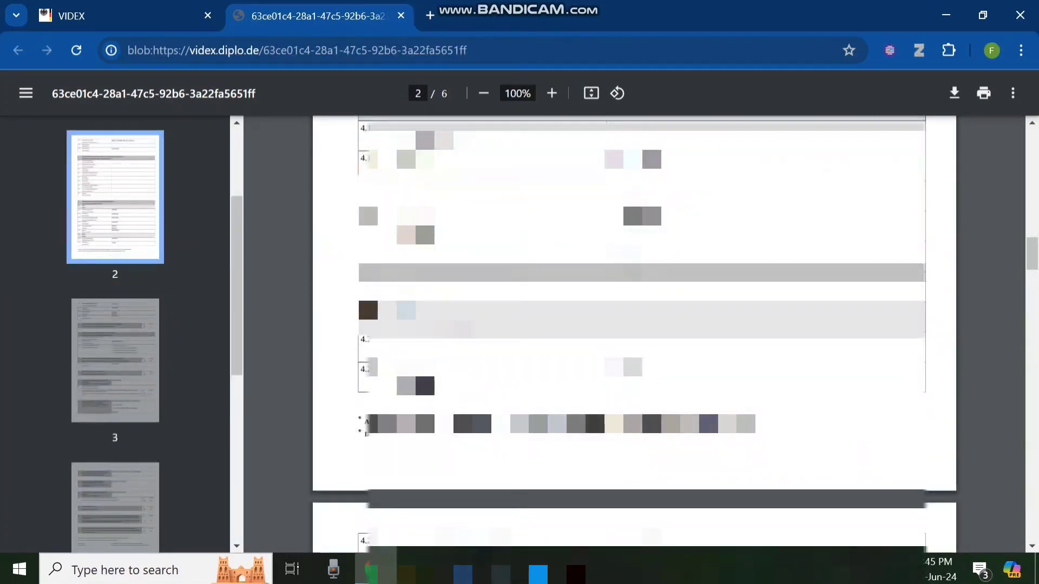